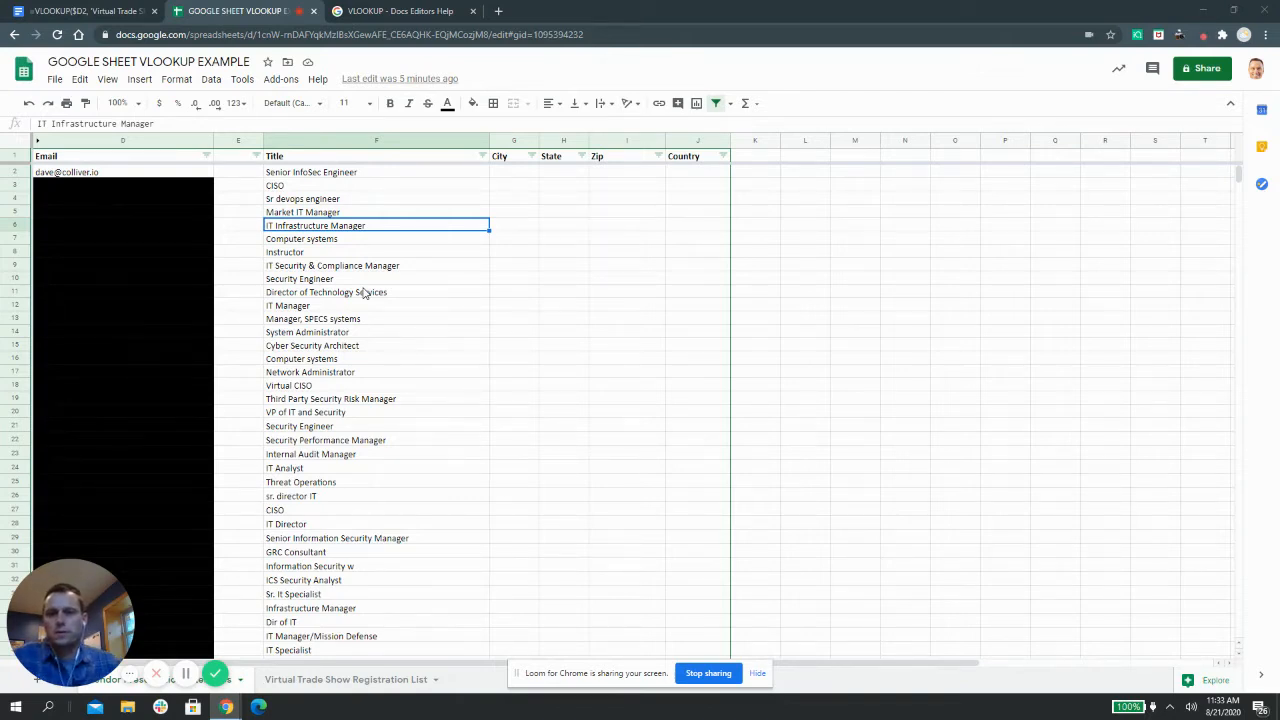
# Switch to the Virtual Trade Show Registration List sheet to view its city, state, zip and country data
pyautogui.click(390, 684)
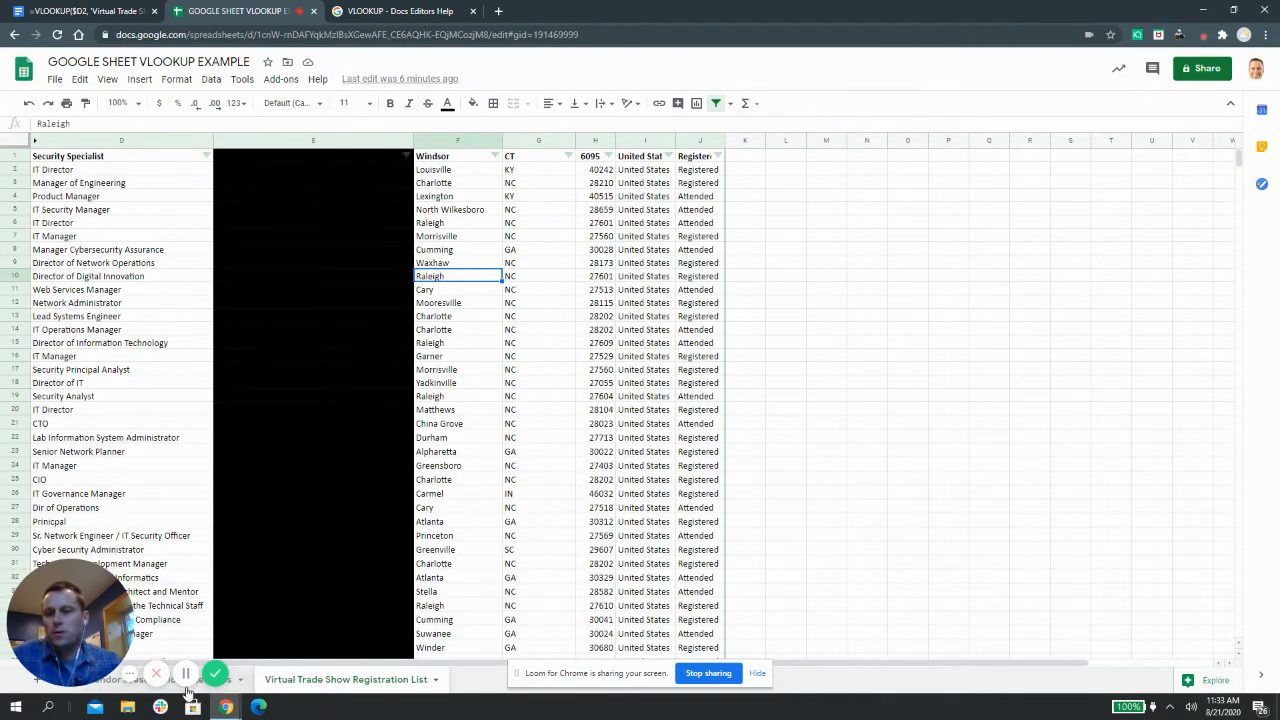
# Go back to the Email/Title sheet and select the first row's email in D2
pyautogui.click(199, 688)
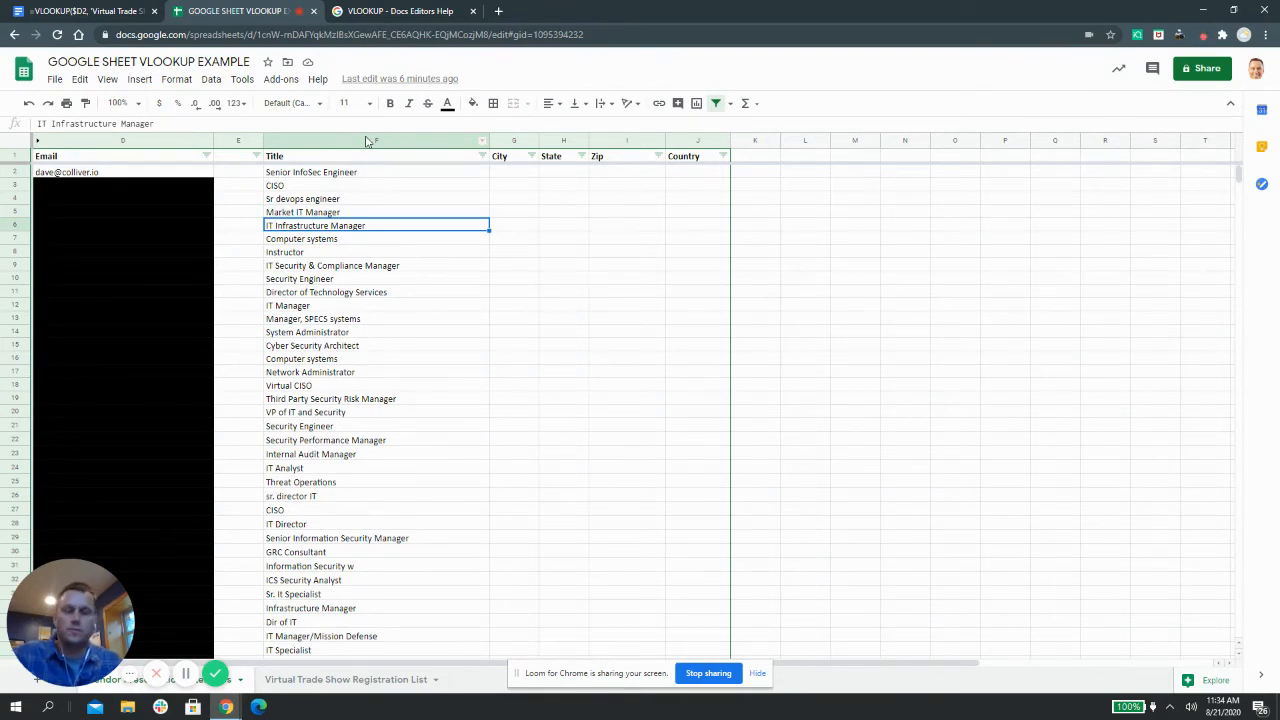
pyautogui.click(368, 140)
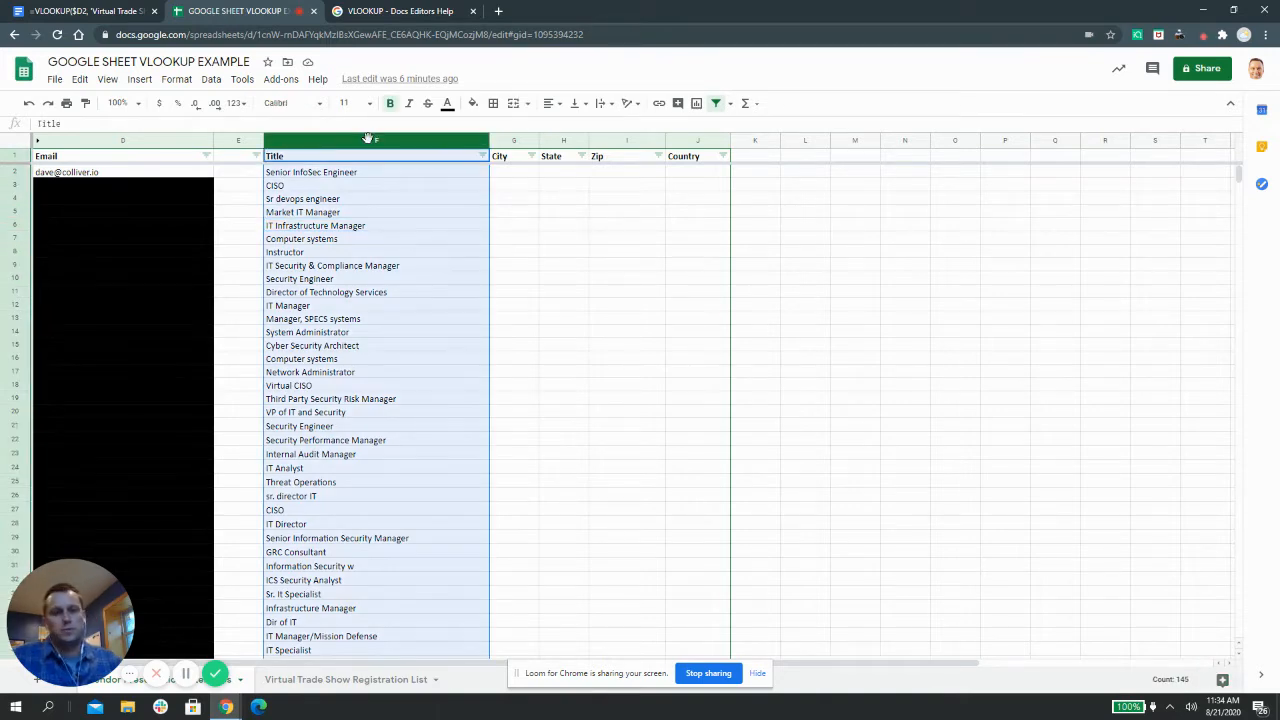
pyautogui.click(405, 278)
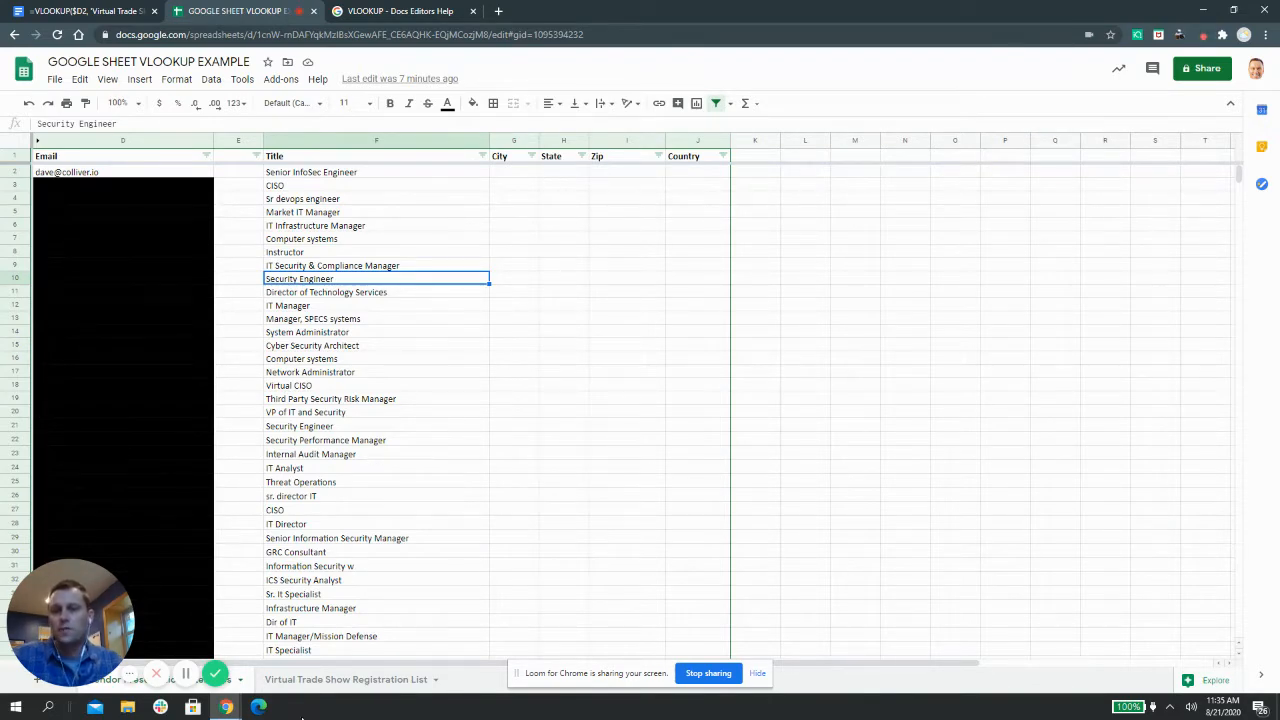
pyautogui.click(300, 680)
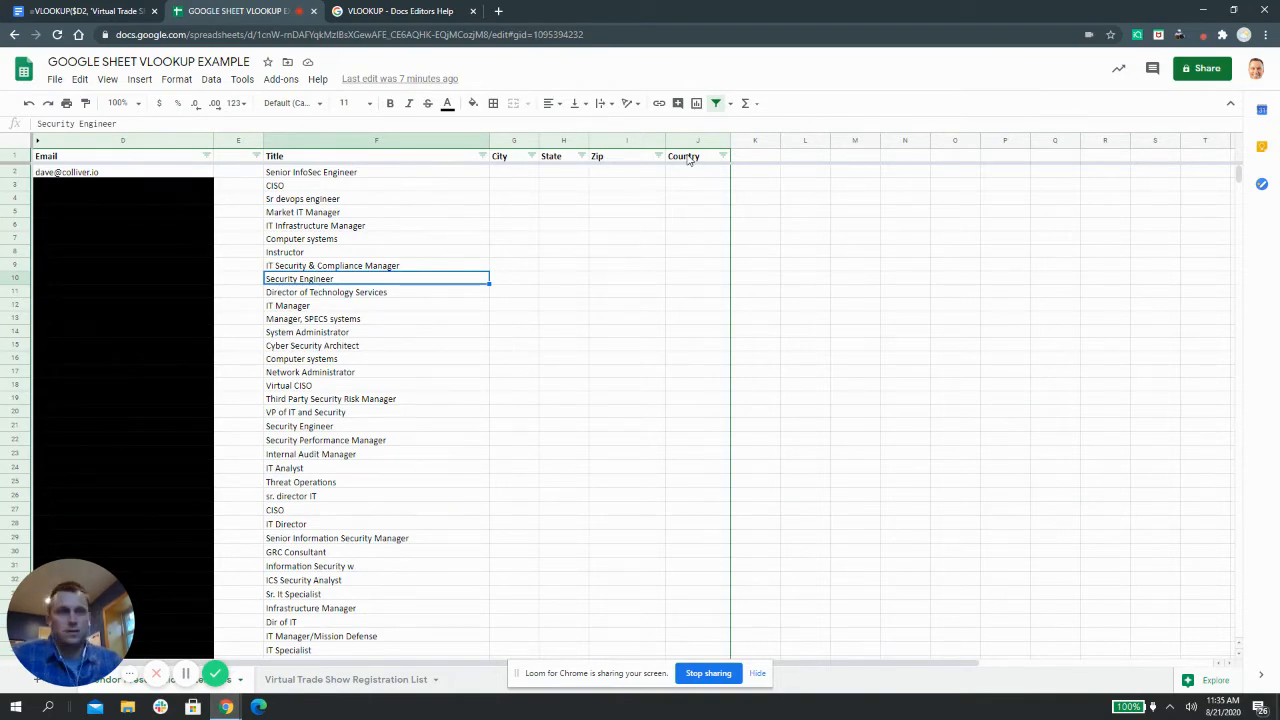
pyautogui.click(113, 172)
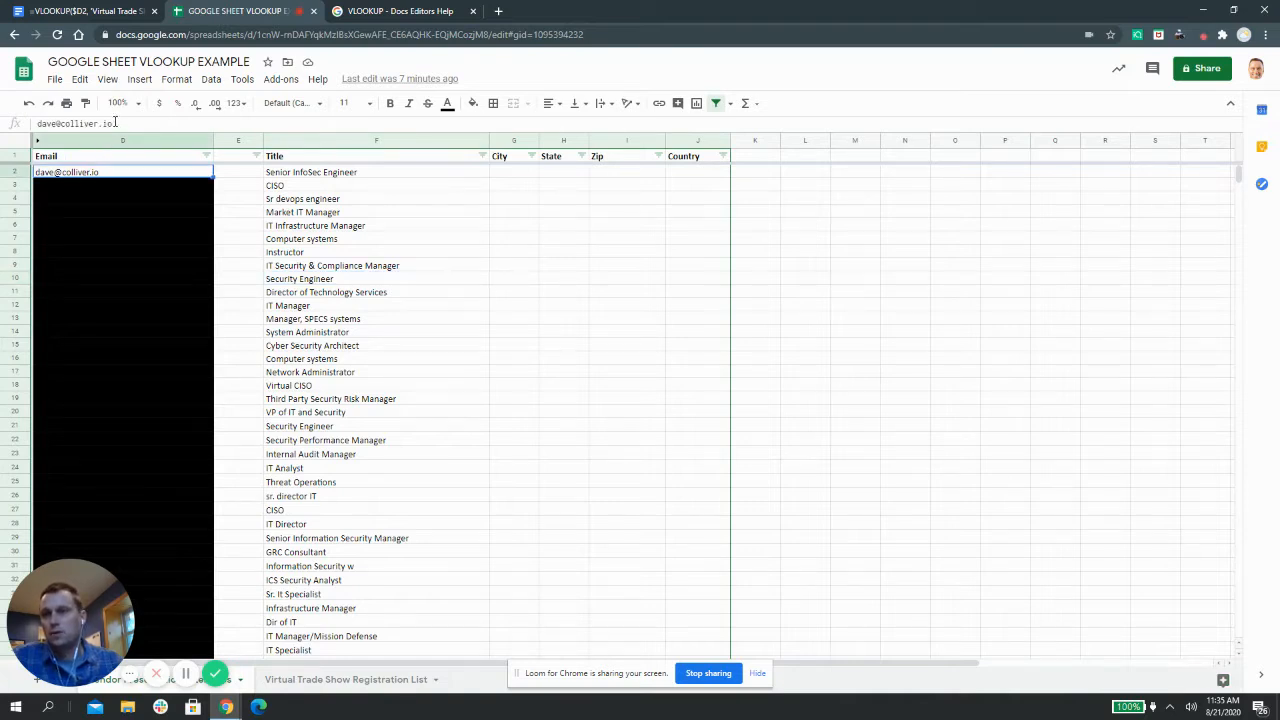
pyautogui.click(115, 122)
pyautogui.moveTo(115, 122); pyautogui.dragTo(37, 123)
pyautogui.rightClick(72, 126)
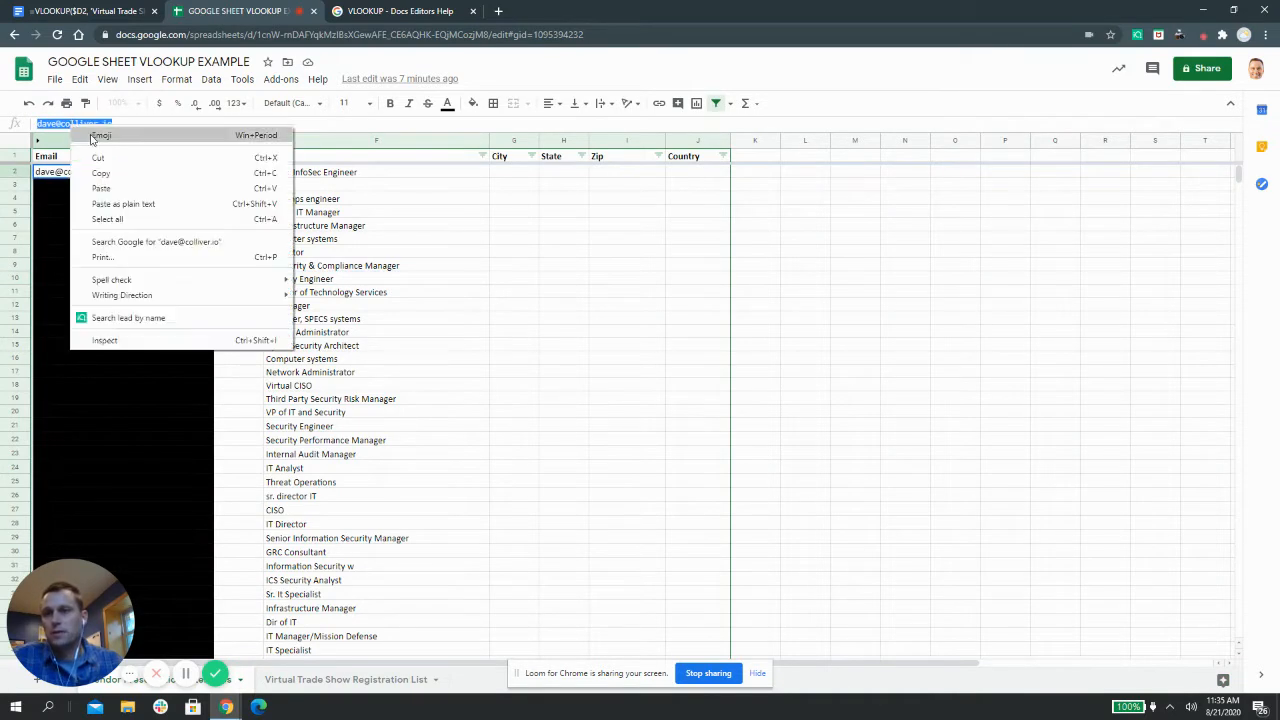
pyautogui.click(100, 173)
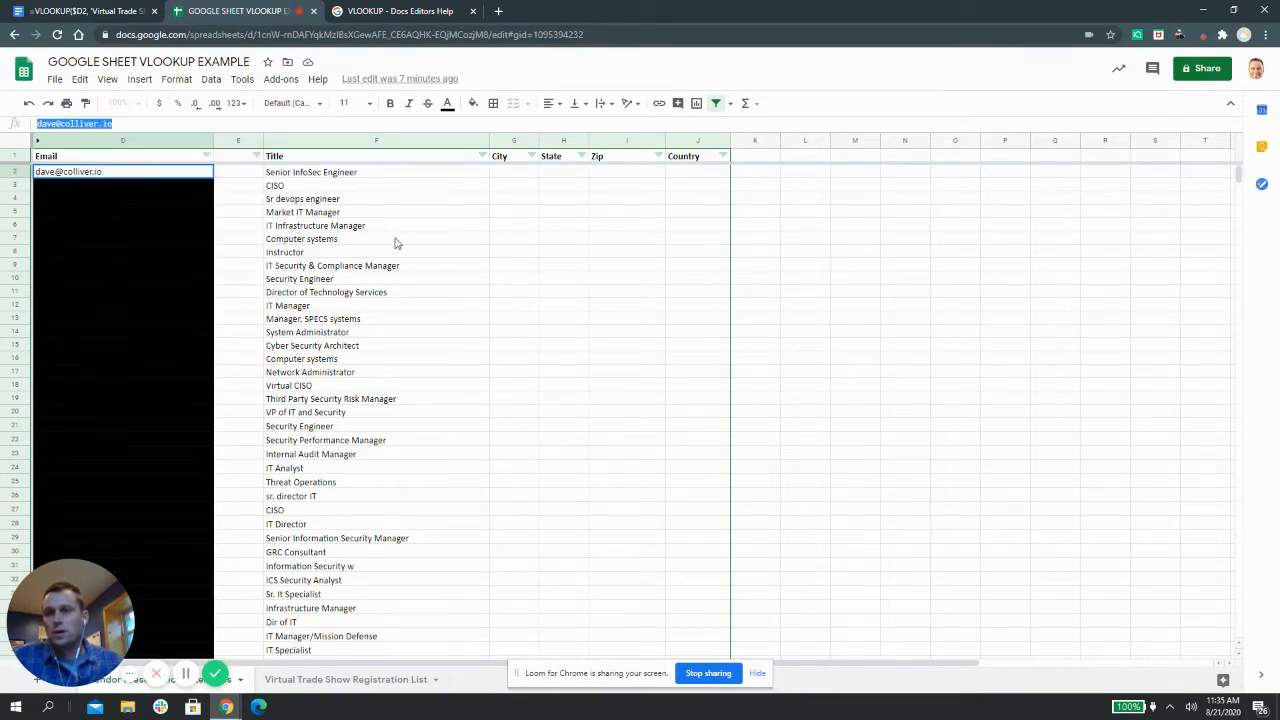
pyautogui.click(343, 679)
pyautogui.click(563, 291)
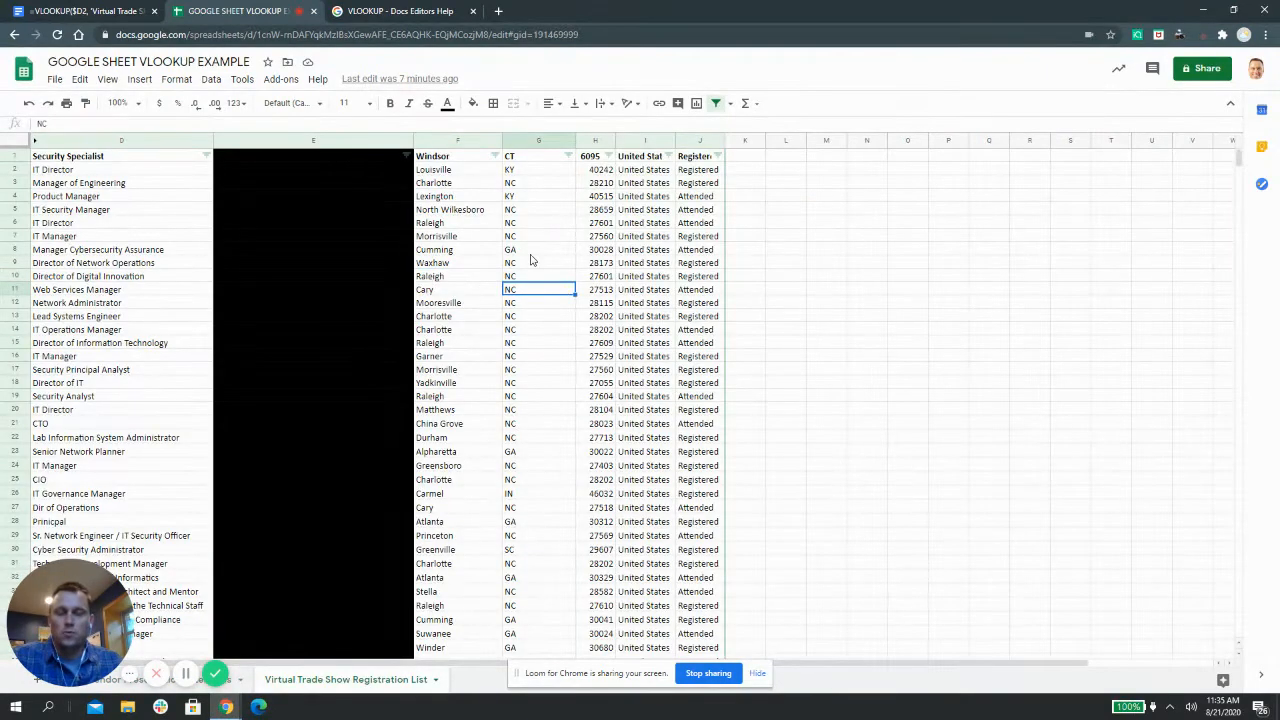
pyautogui.rightClick(531, 260)
pyautogui.click(483, 346)
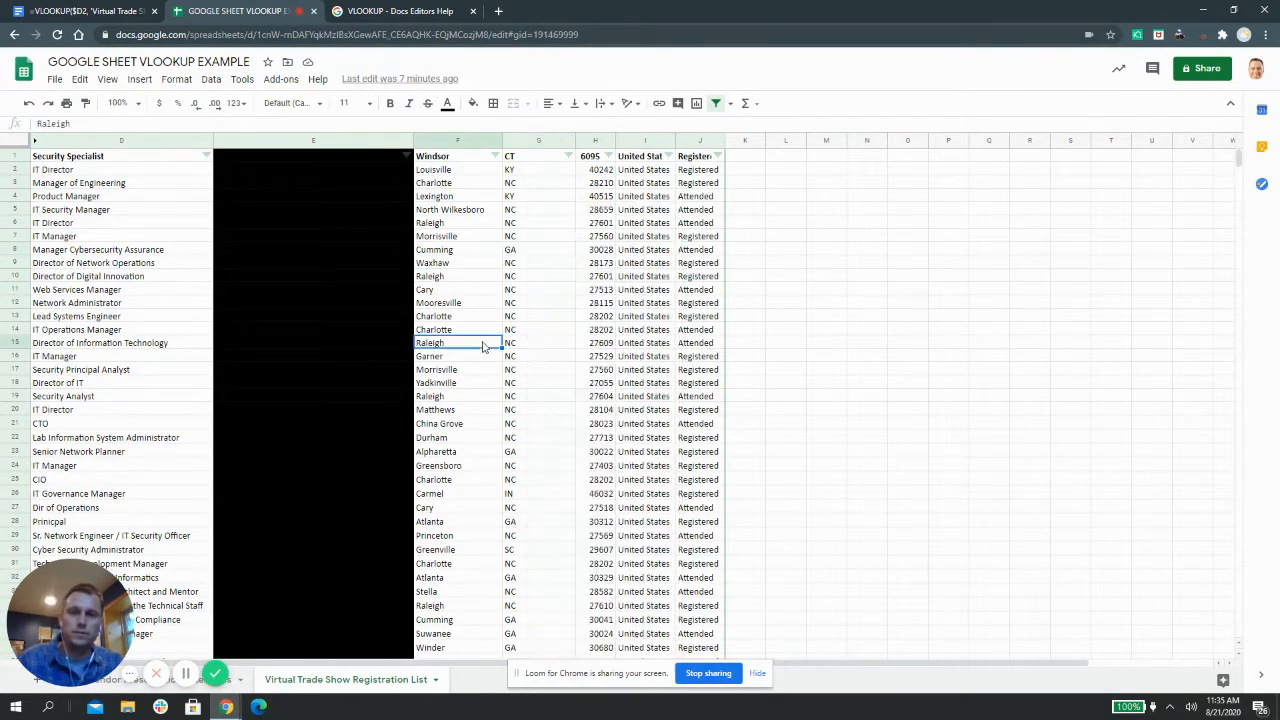
pyautogui.hotkey('ctrl', 'f')
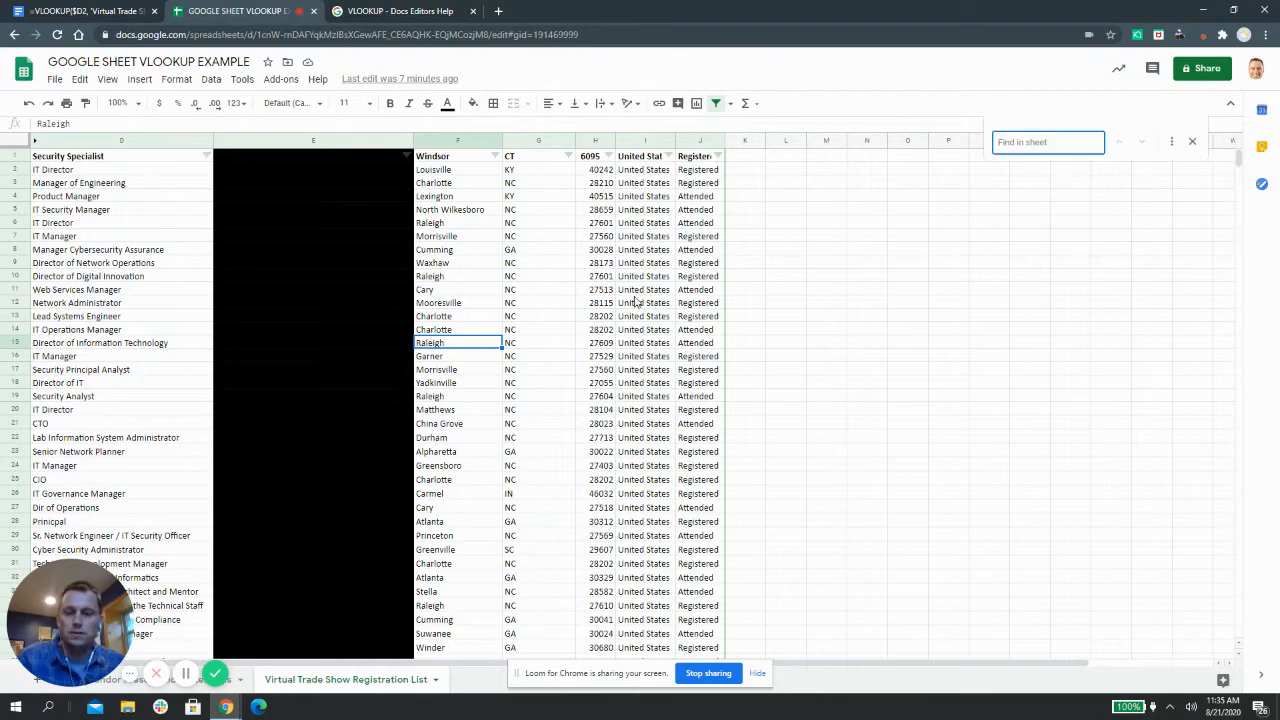
pyautogui.hotkey('ctrl', 'v')
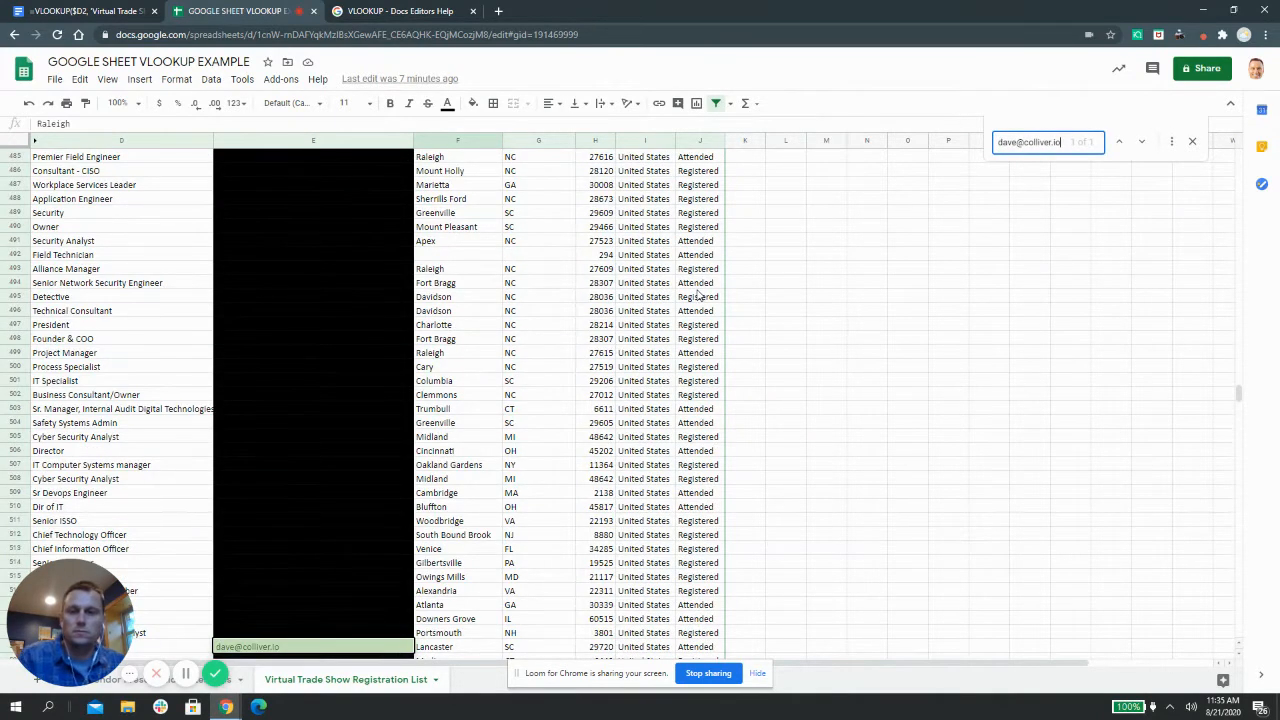
pyautogui.click(476, 618)
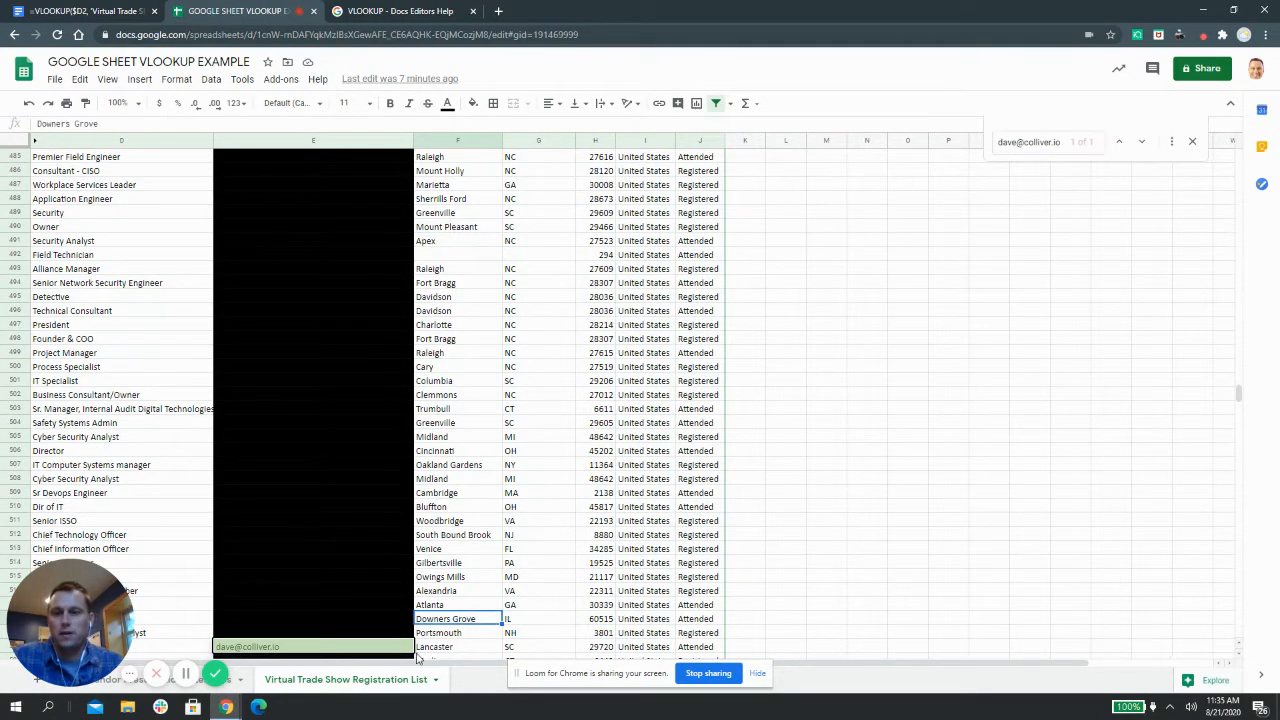
pyautogui.click(426, 648)
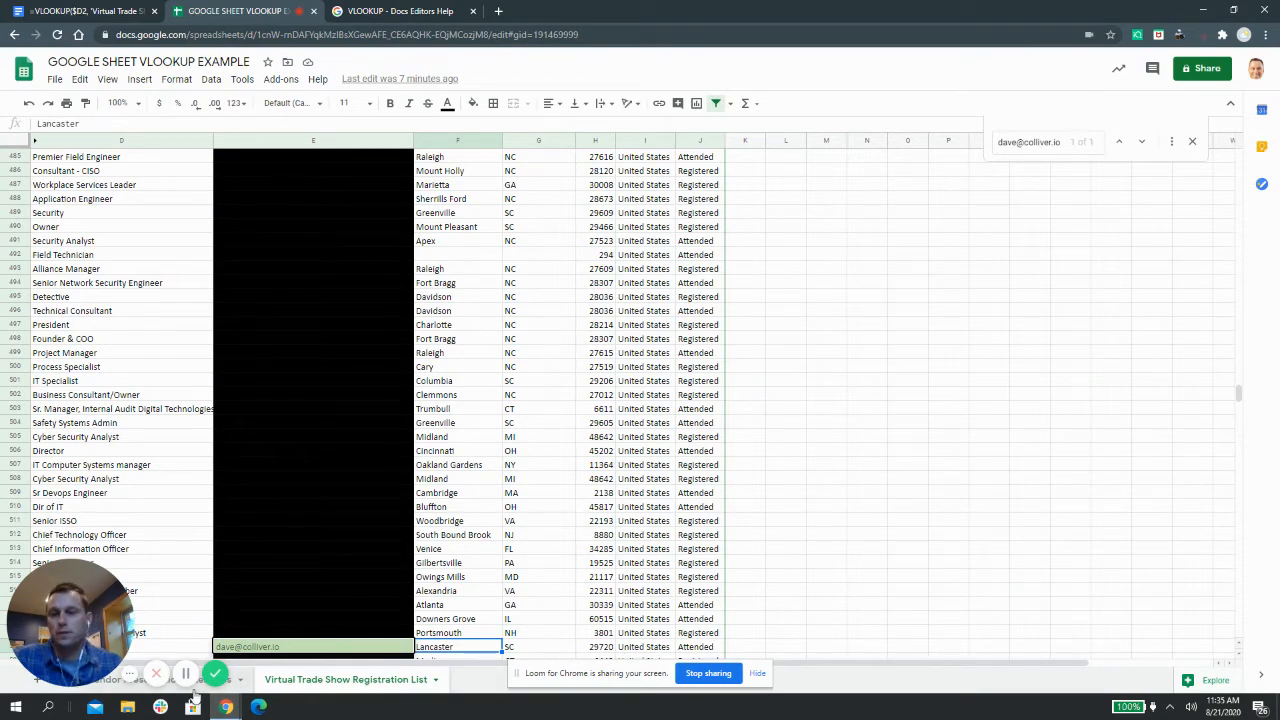
pyautogui.click(165, 681)
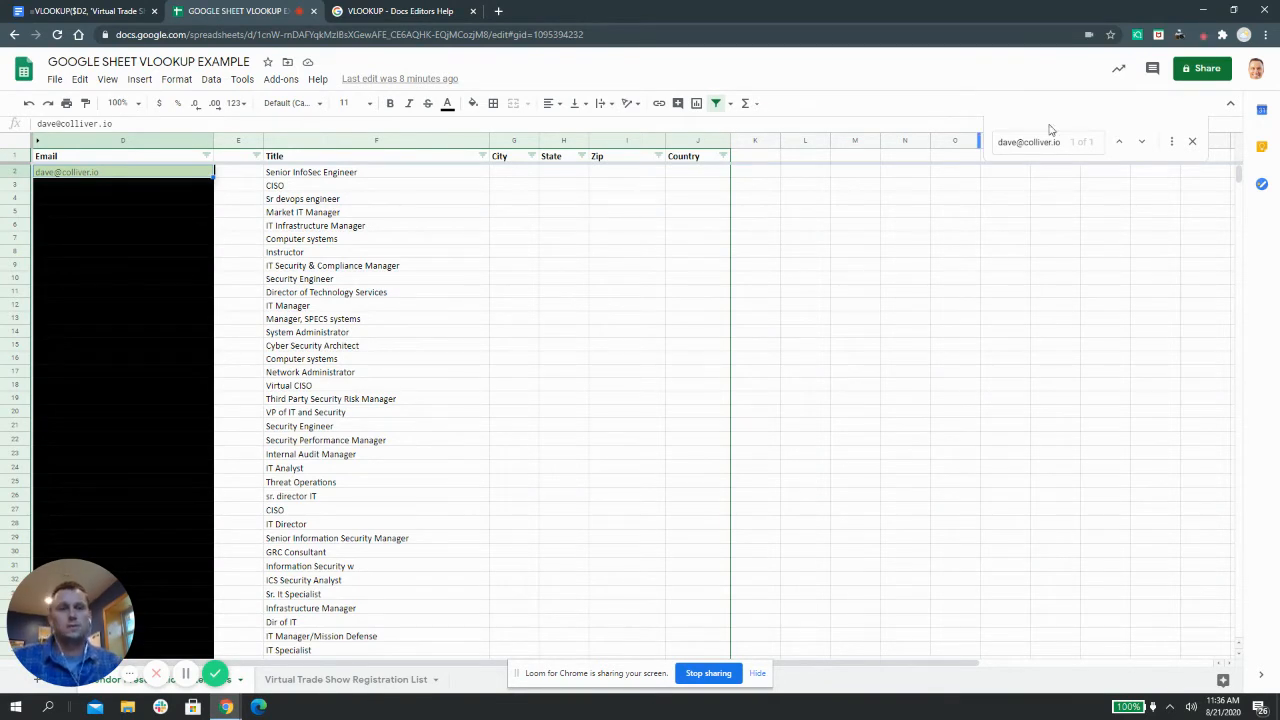
pyautogui.click(1192, 141)
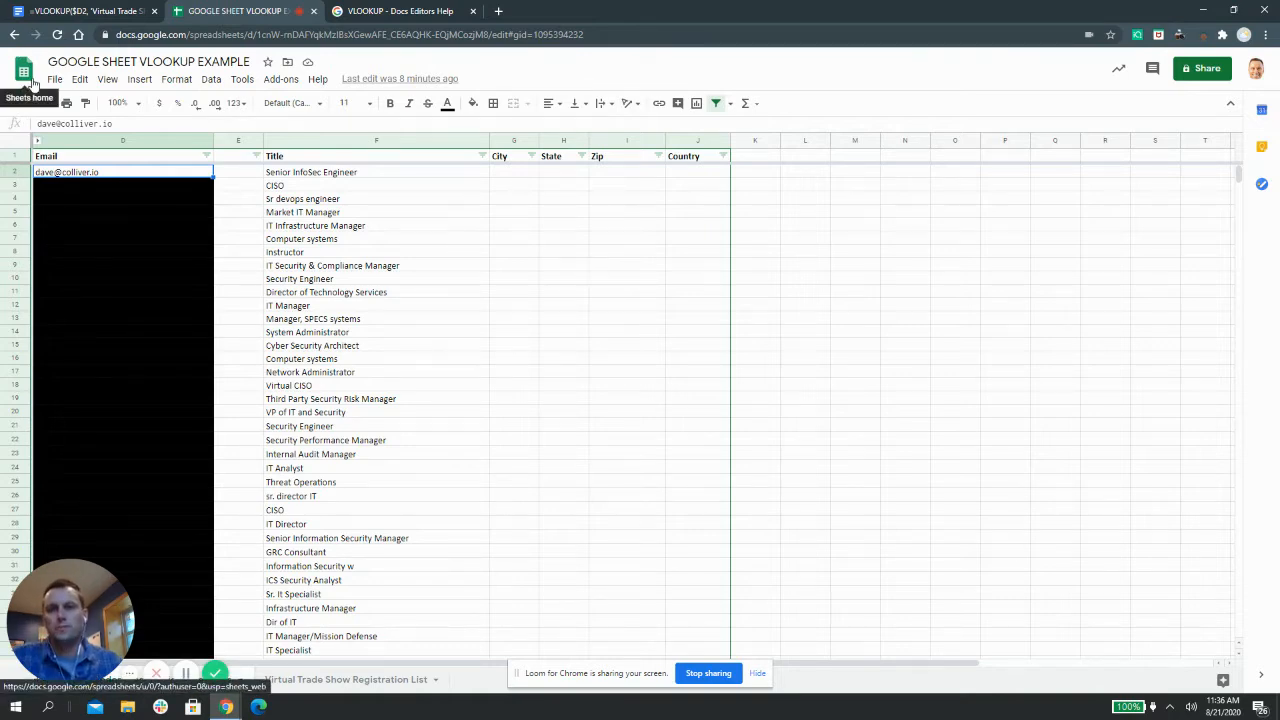
# Copy the first =VLOOKUP formula on $D2, with column index 2, from the Docs file
pyautogui.click(48, 10)
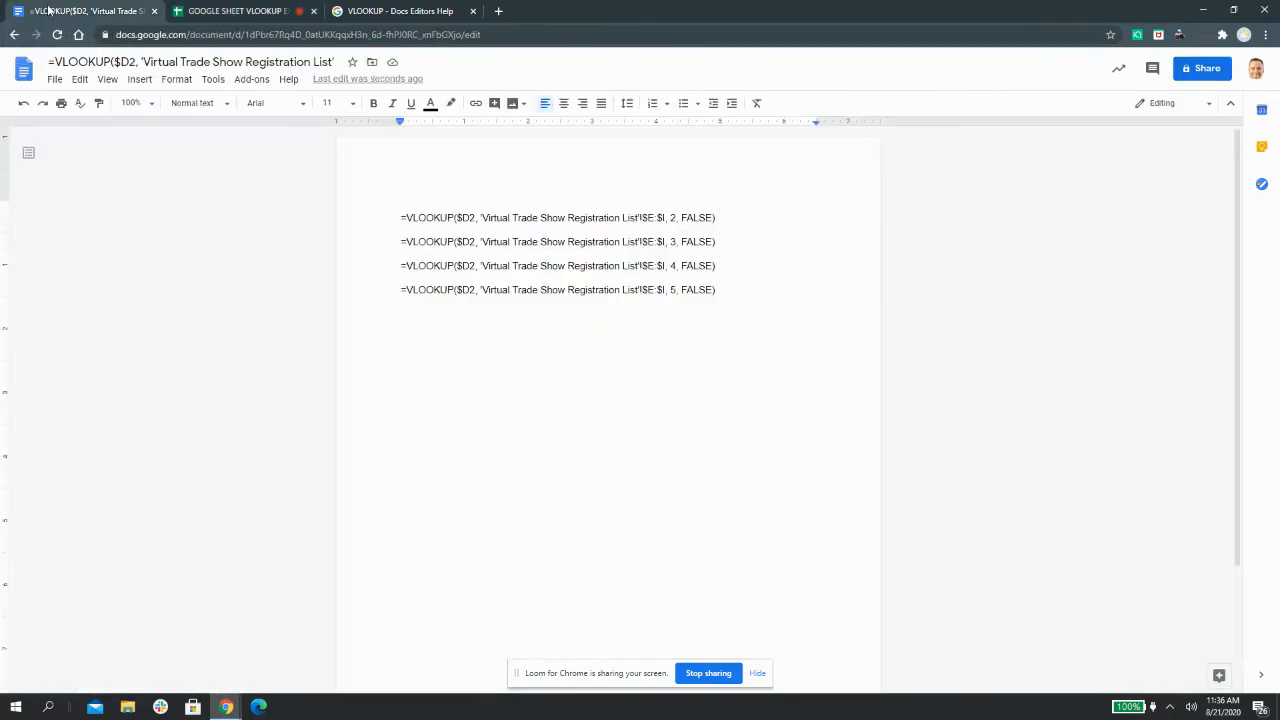
pyautogui.moveTo(725, 217); pyautogui.dragTo(398, 226)
pyautogui.rightClick(437, 219)
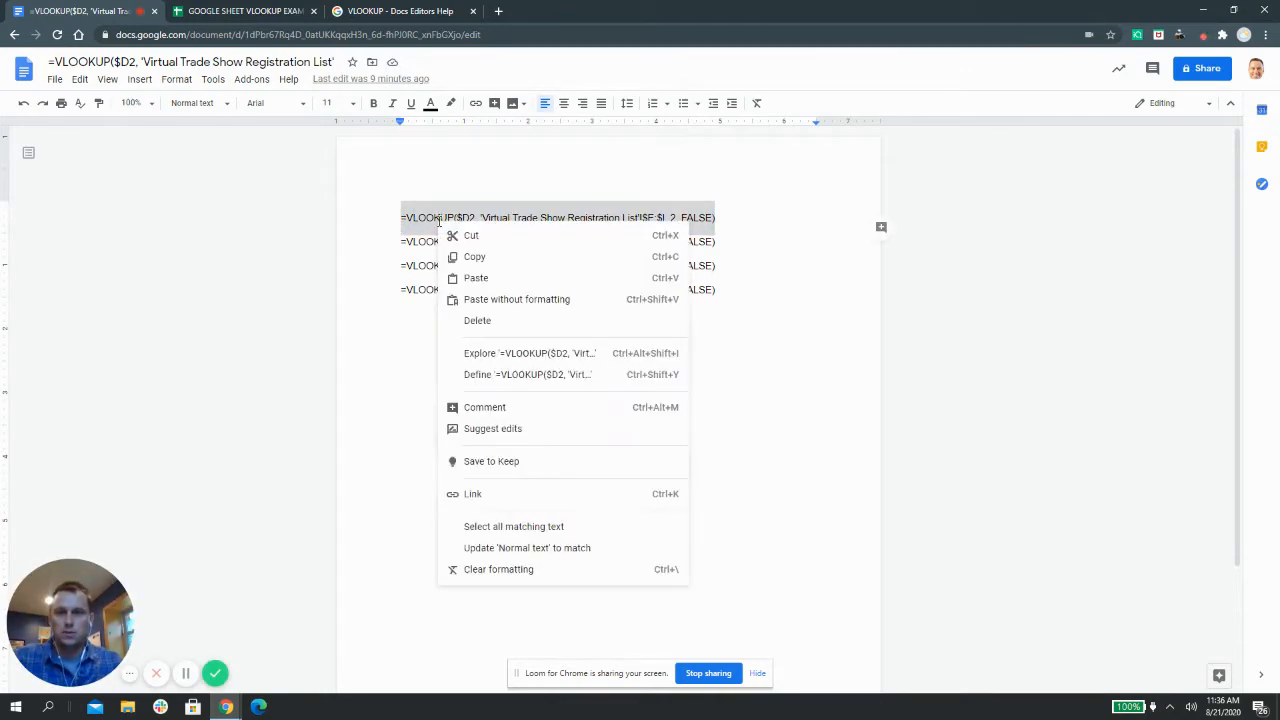
pyautogui.click(467, 254)
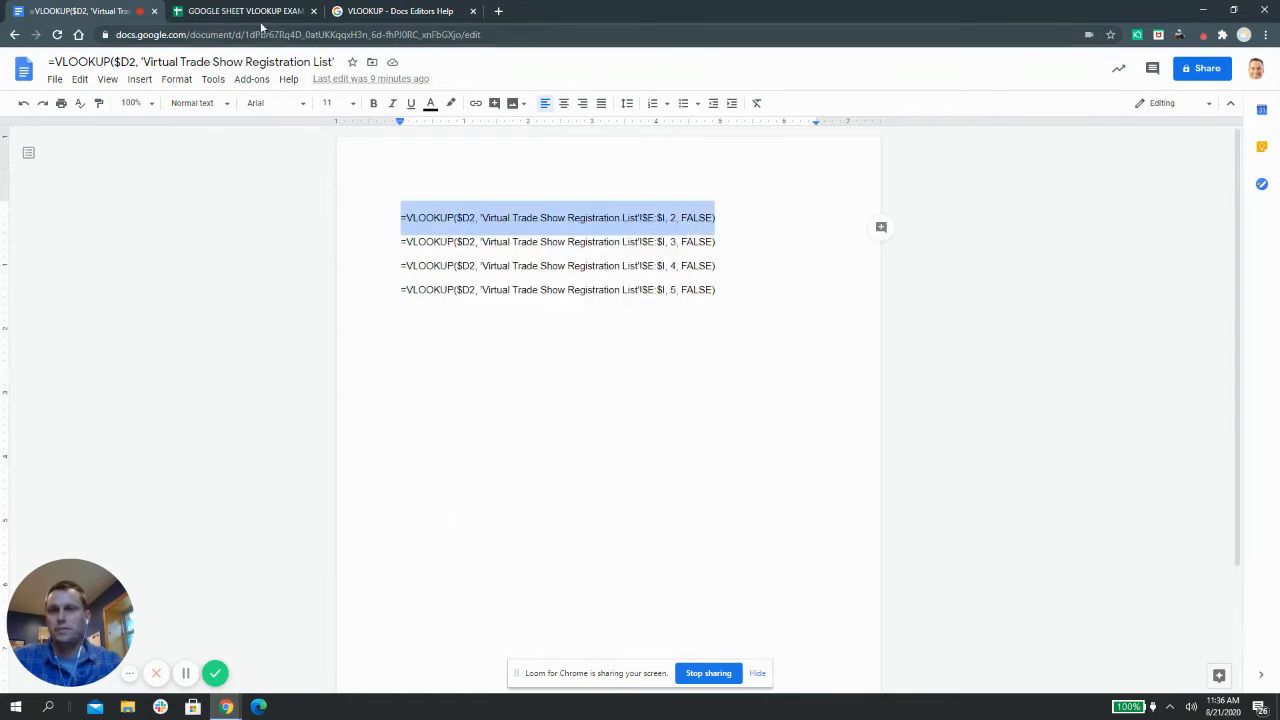
pyautogui.click(245, 11)
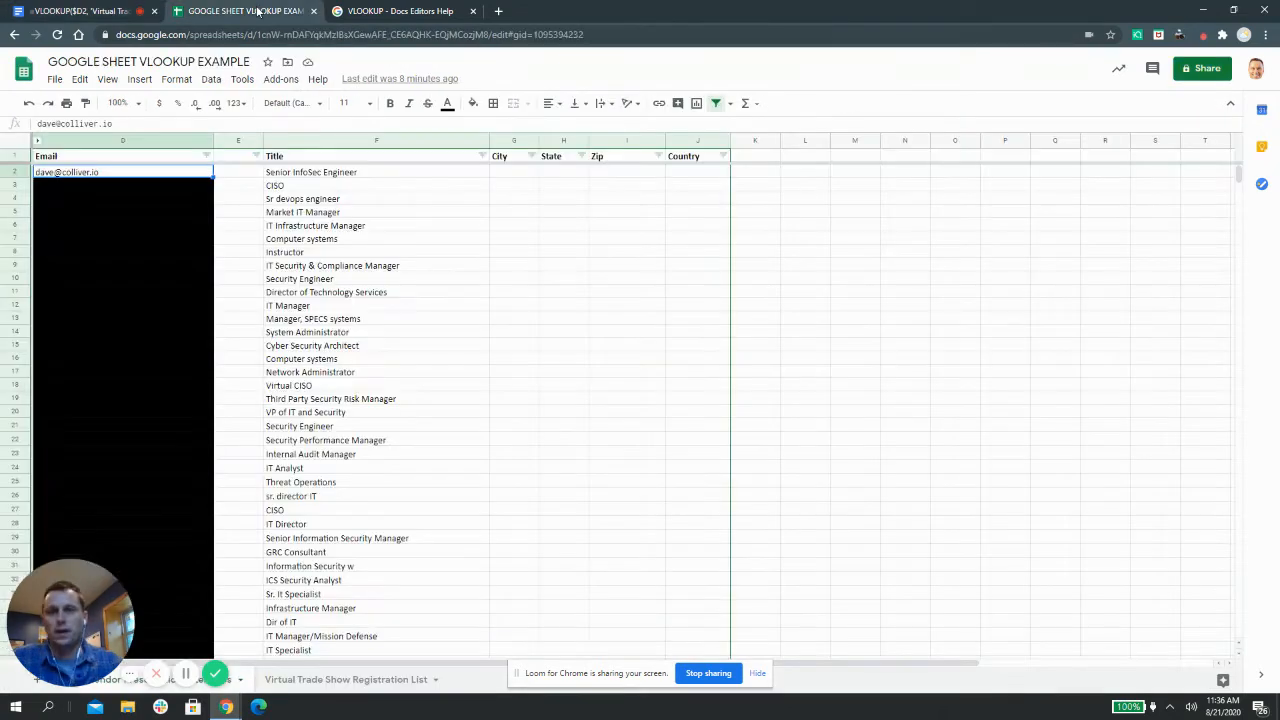
# Check the registration list's city data against the empty City column
pyautogui.click(510, 176)
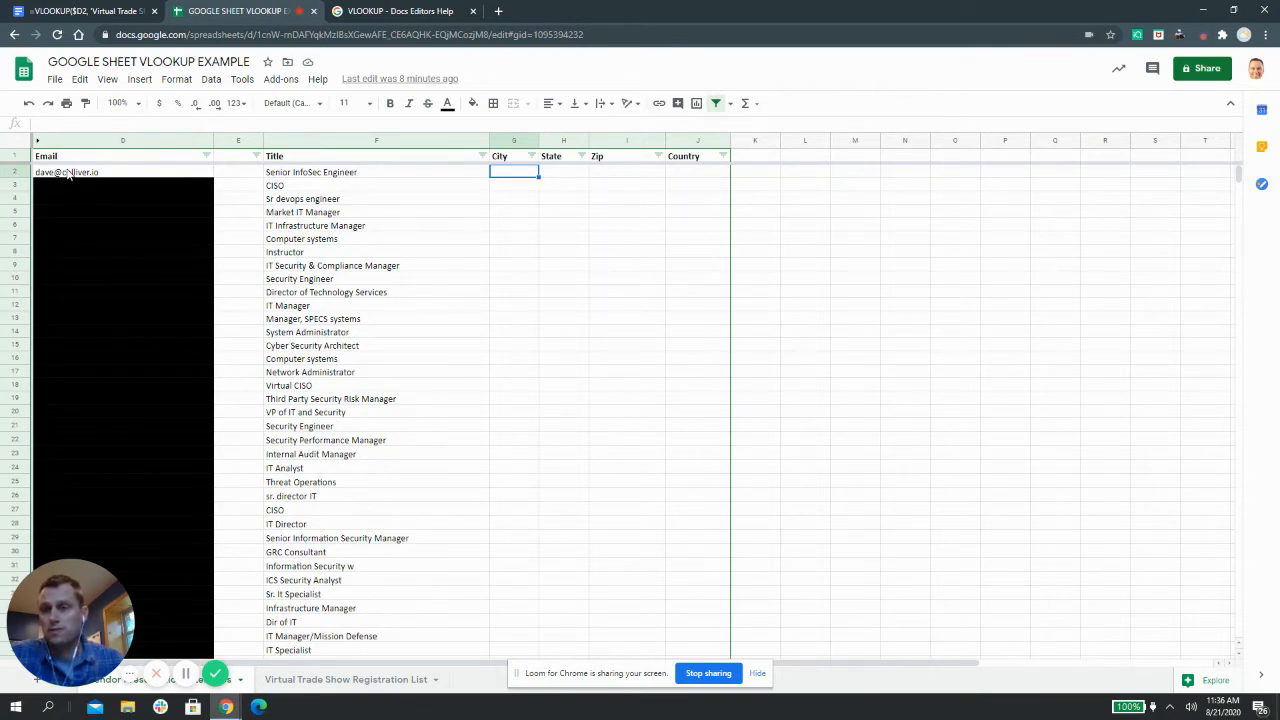
pyautogui.click(352, 678)
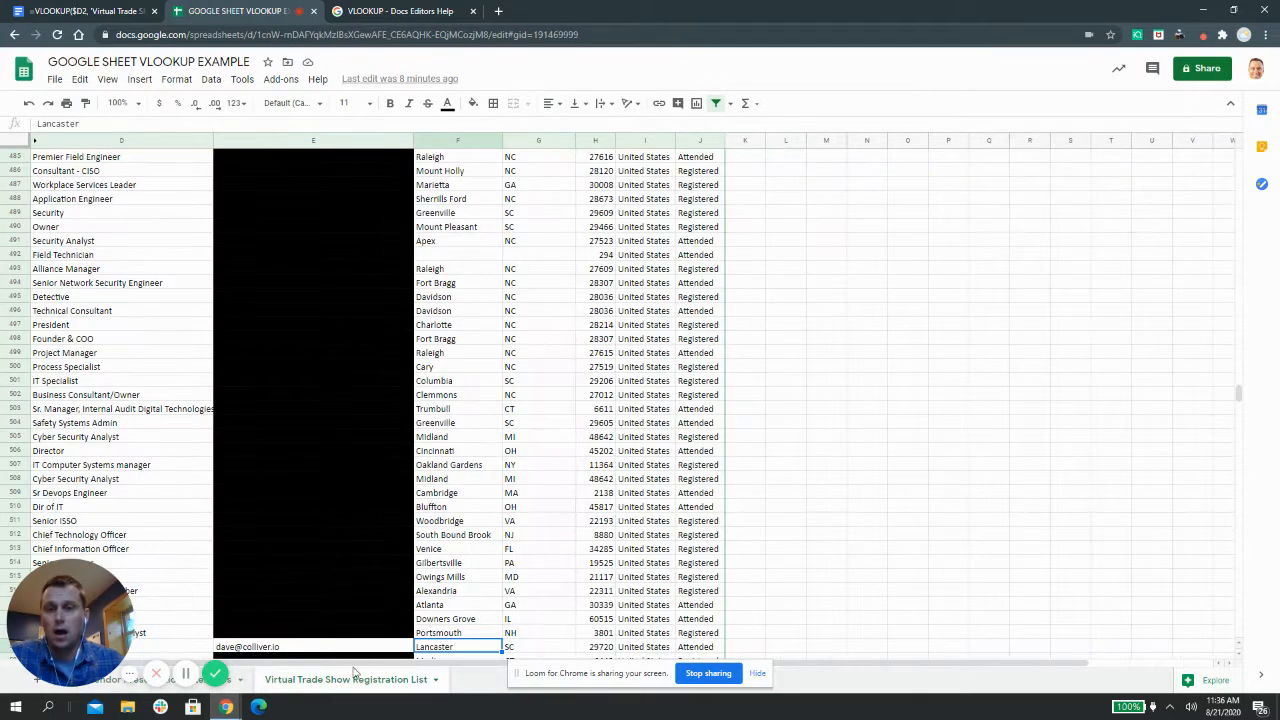
pyautogui.click(479, 565)
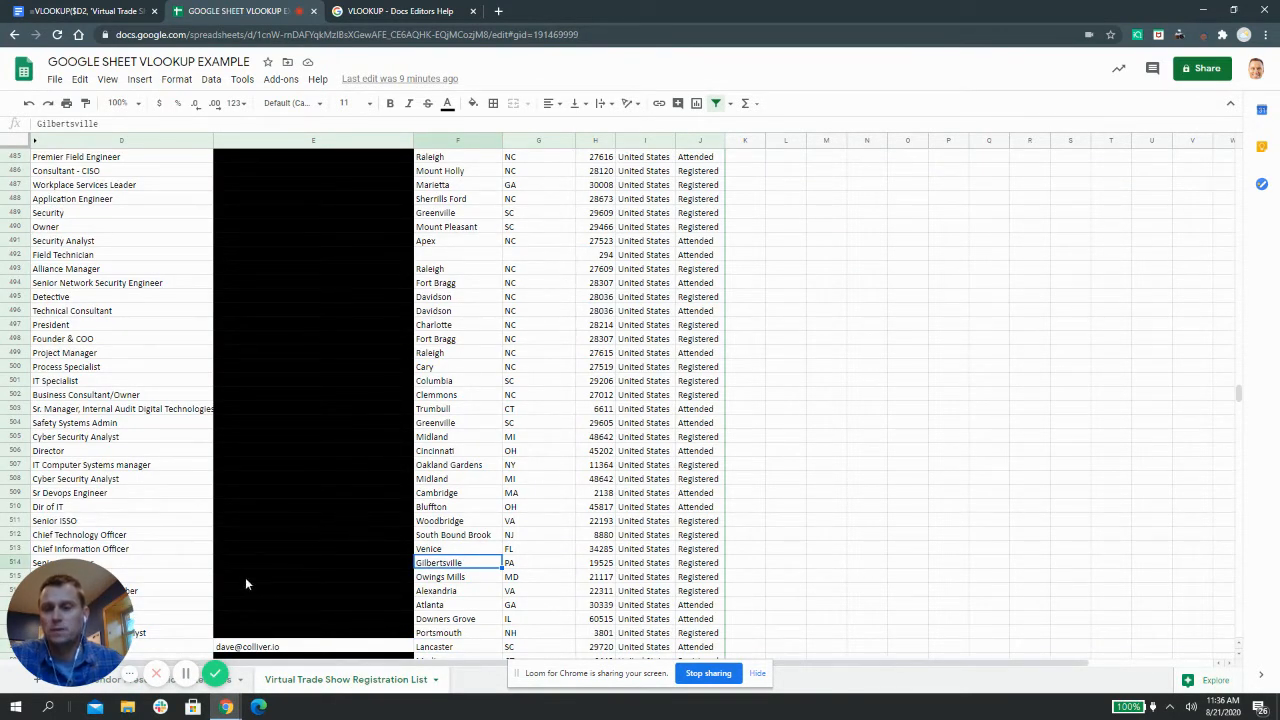
pyautogui.click(176, 678)
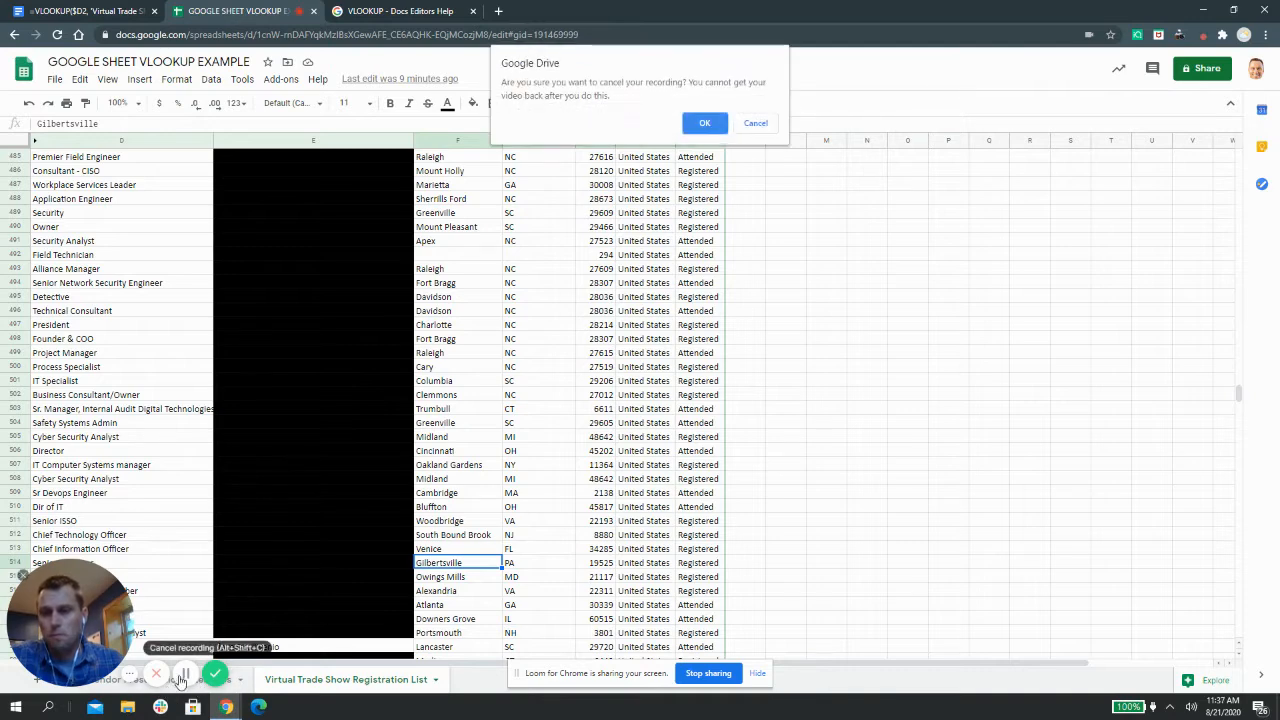
pyautogui.click(750, 123)
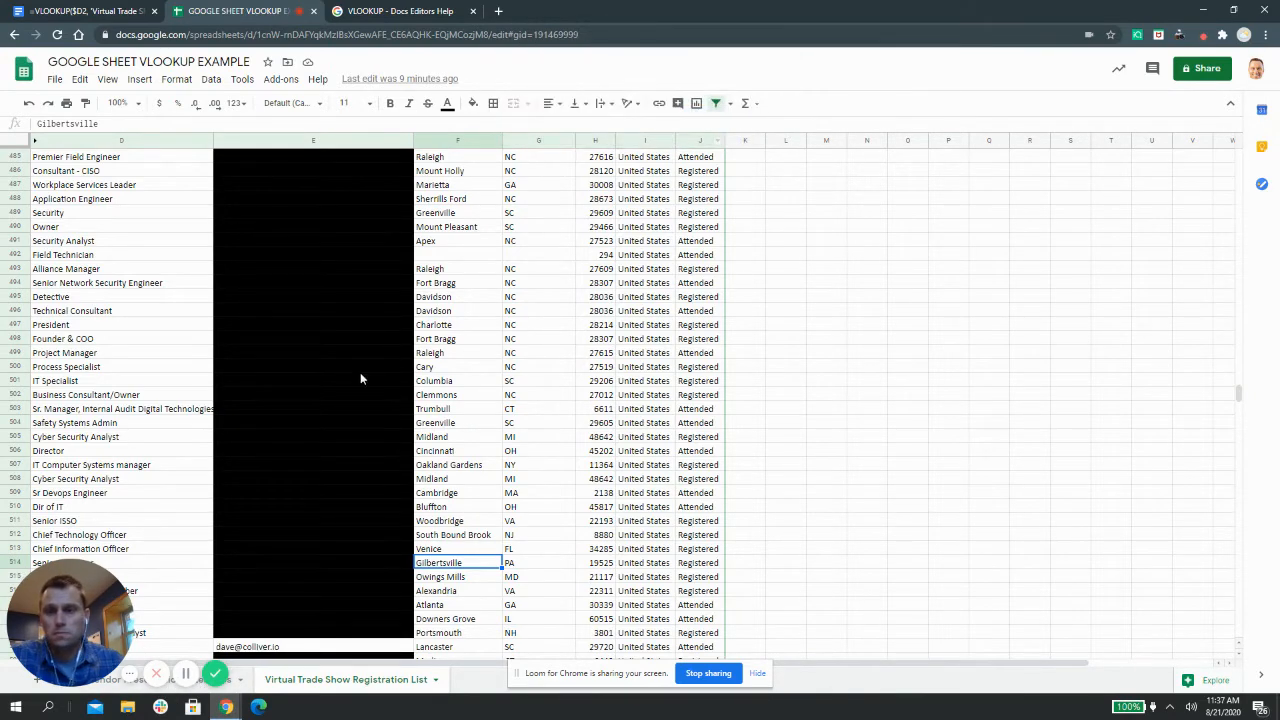
pyautogui.click(134, 686)
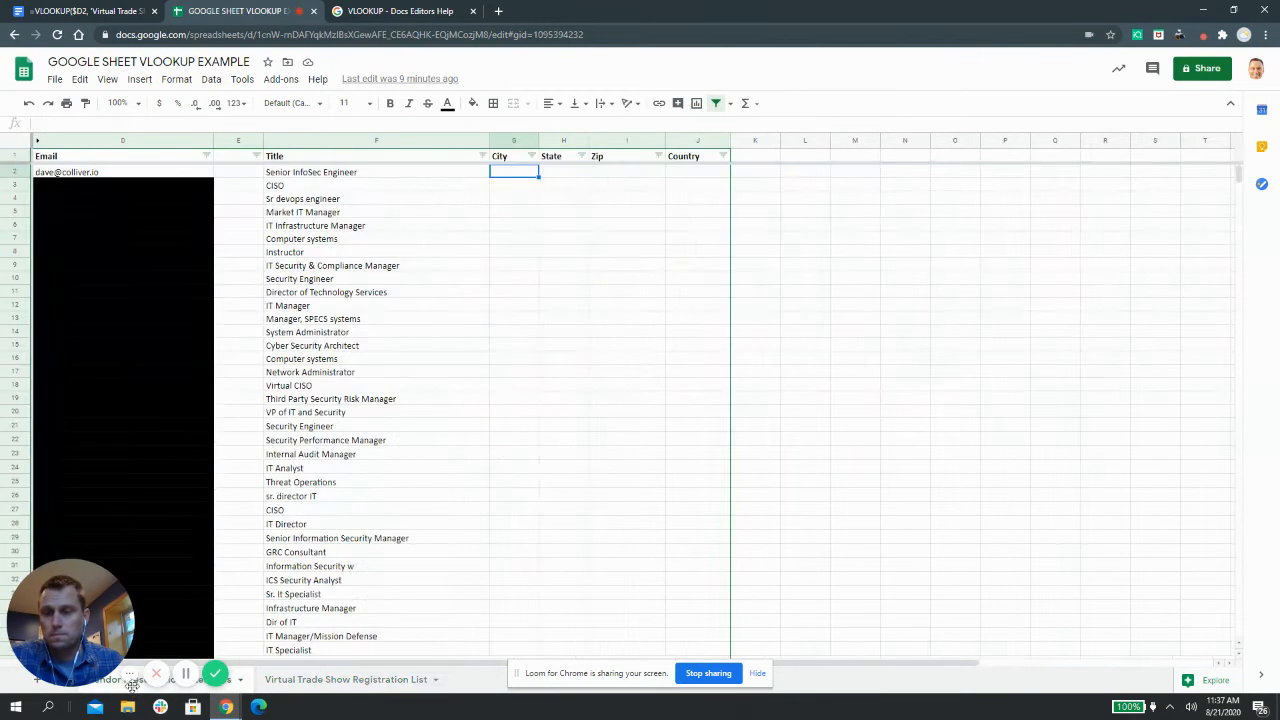
pyautogui.click(372, 231)
# Paste the VLOOKUP formula into City cell G2 so it returns Lancaster
pyautogui.click(503, 171)
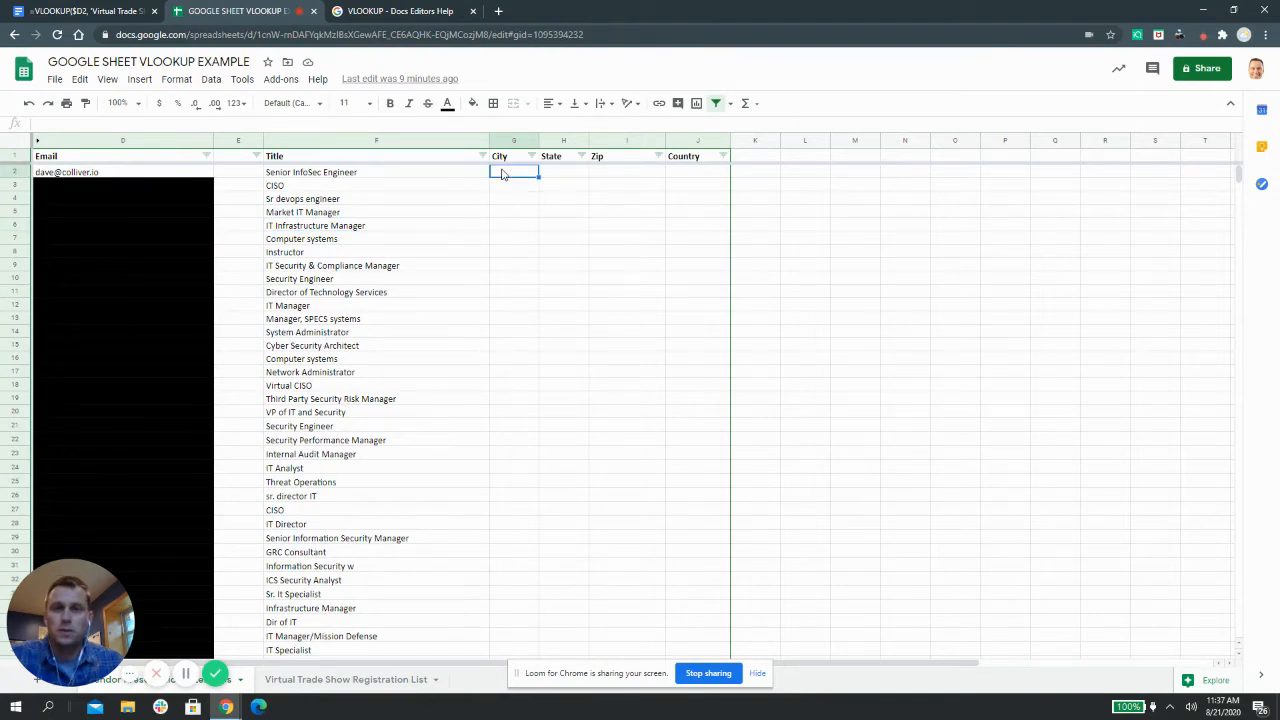
pyautogui.rightClick(503, 172)
pyautogui.click(500, 226)
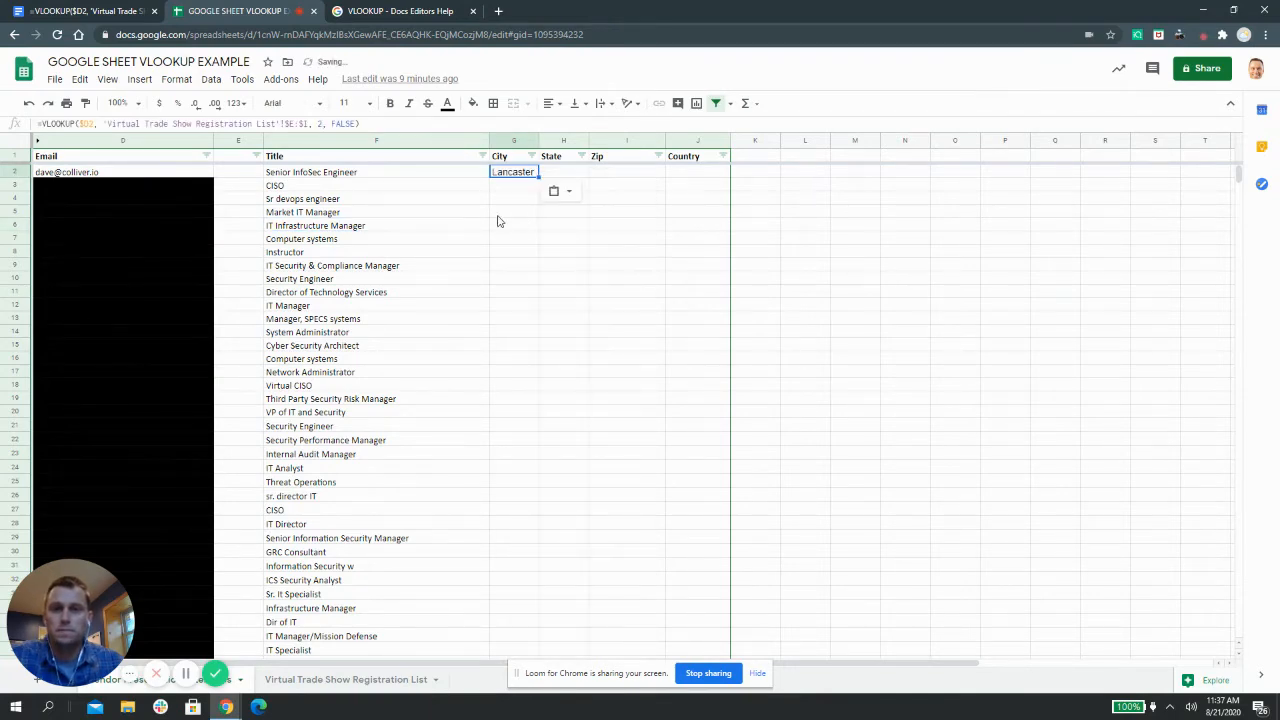
pyautogui.click(397, 203)
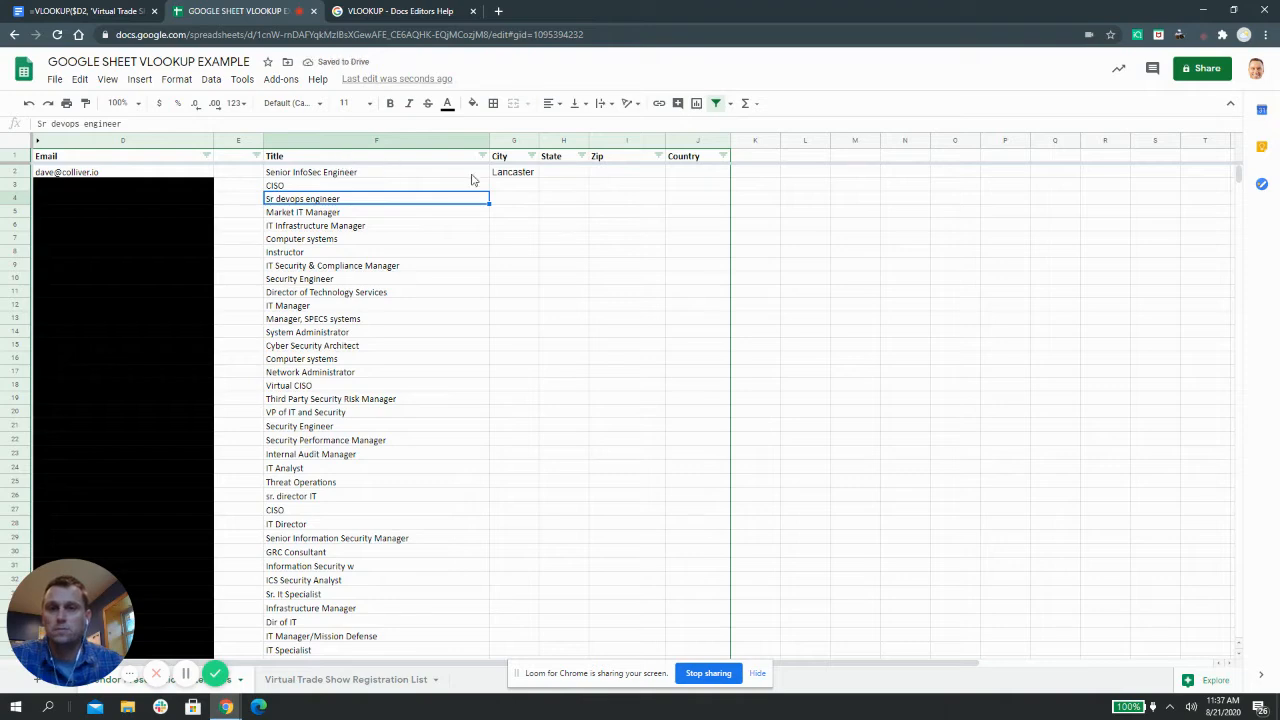
pyautogui.click(512, 175)
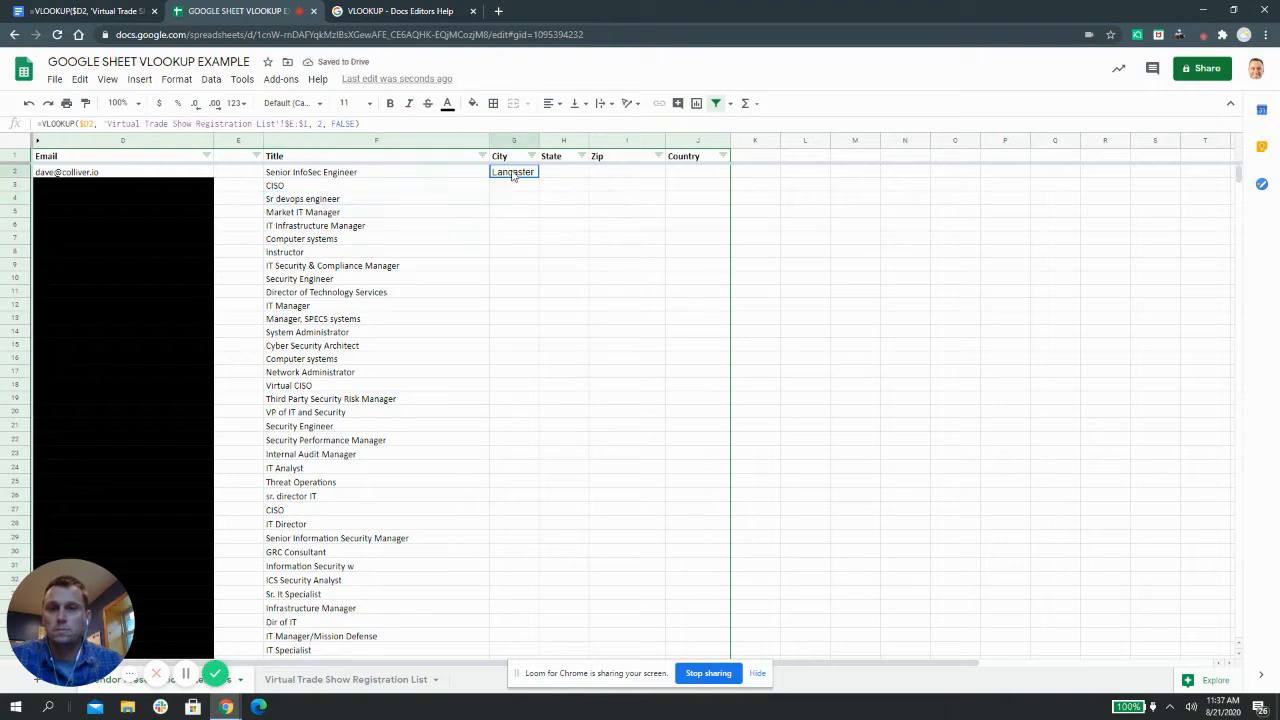
# Zoom the sheet view to 125%, then to 150%
pyautogui.click(138, 105)
pyautogui.click(123, 212)
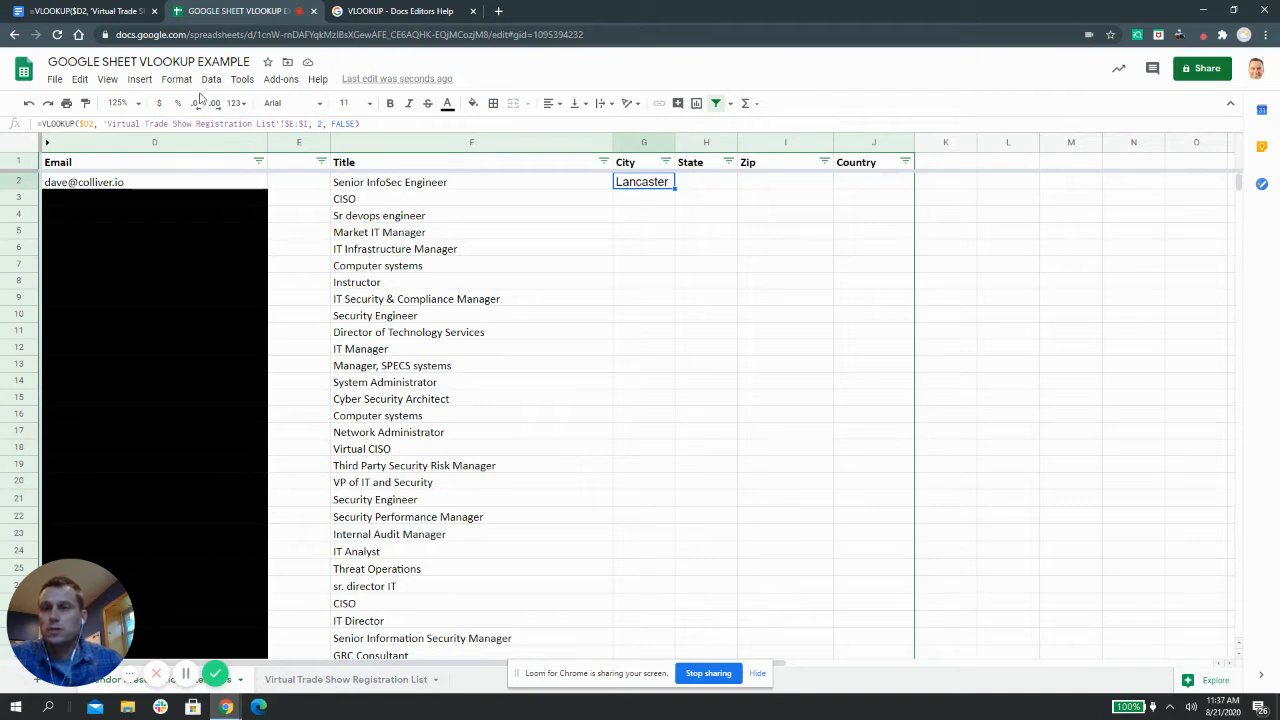
pyautogui.click(128, 102)
pyautogui.click(123, 232)
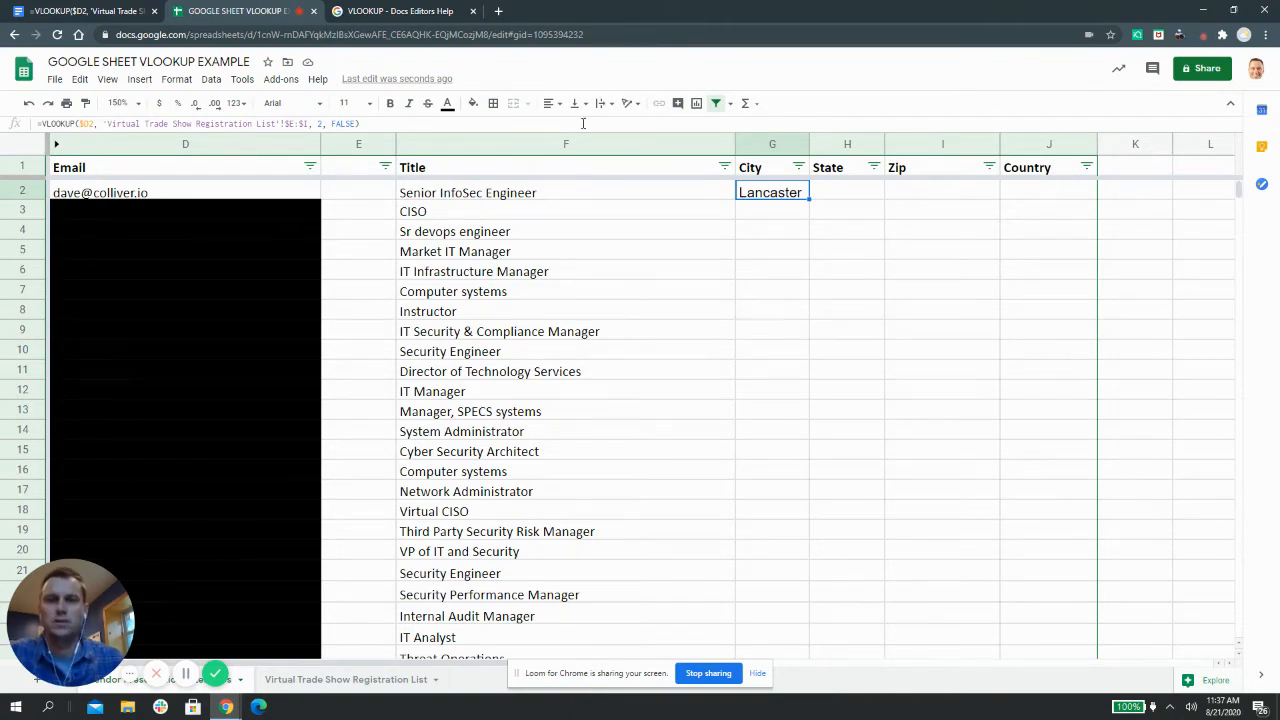
# Inspect the email search key in G2's formula, then switch to the registration list sheet
pyautogui.click(81, 123)
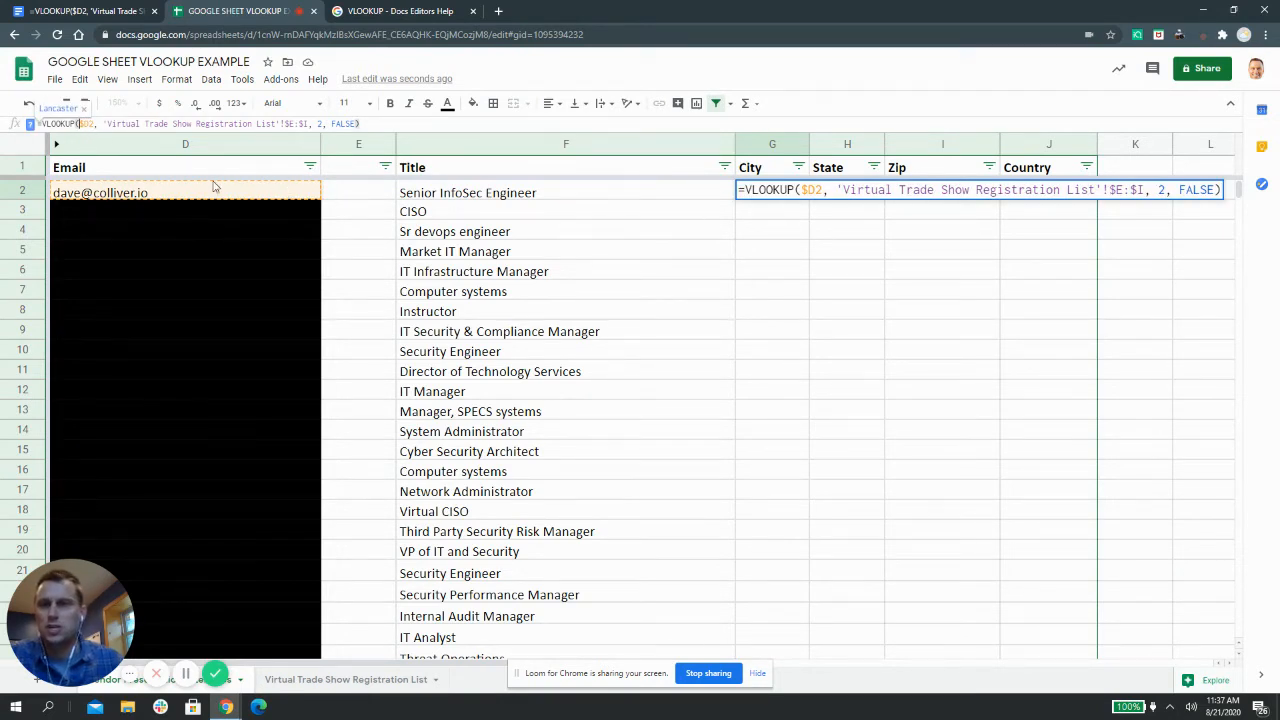
pyautogui.click(806, 191)
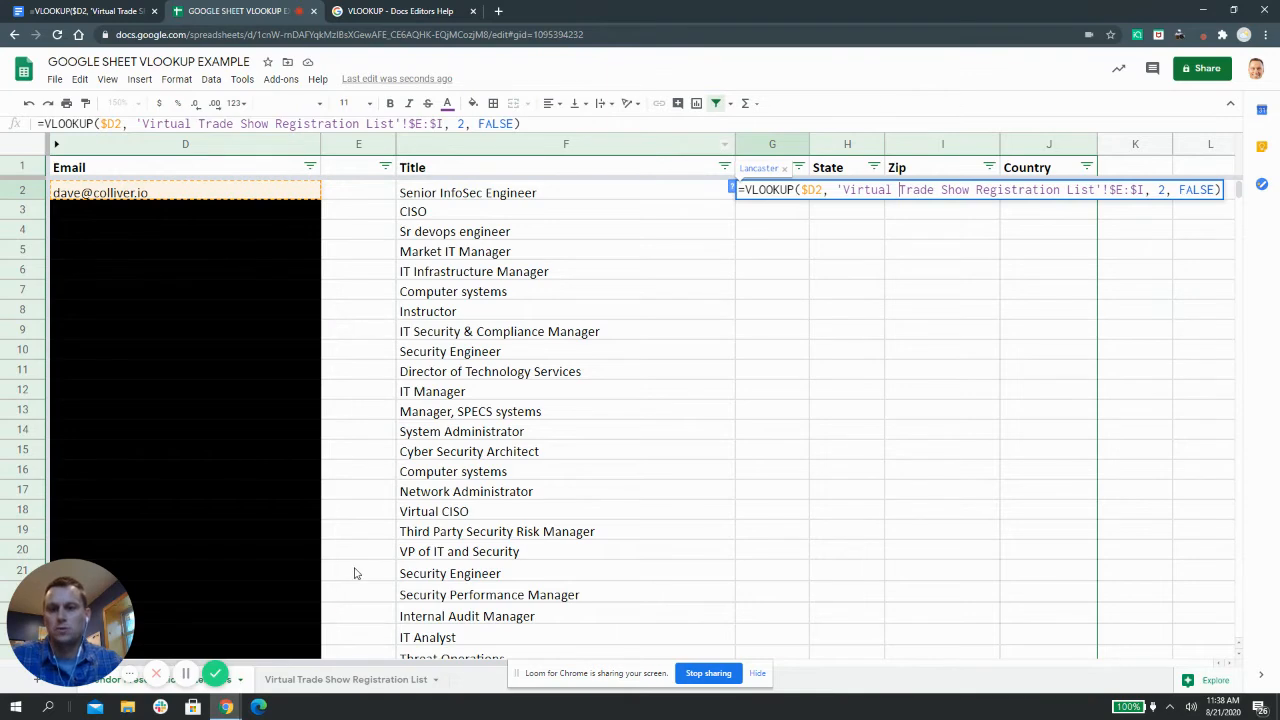
pyautogui.click(333, 675)
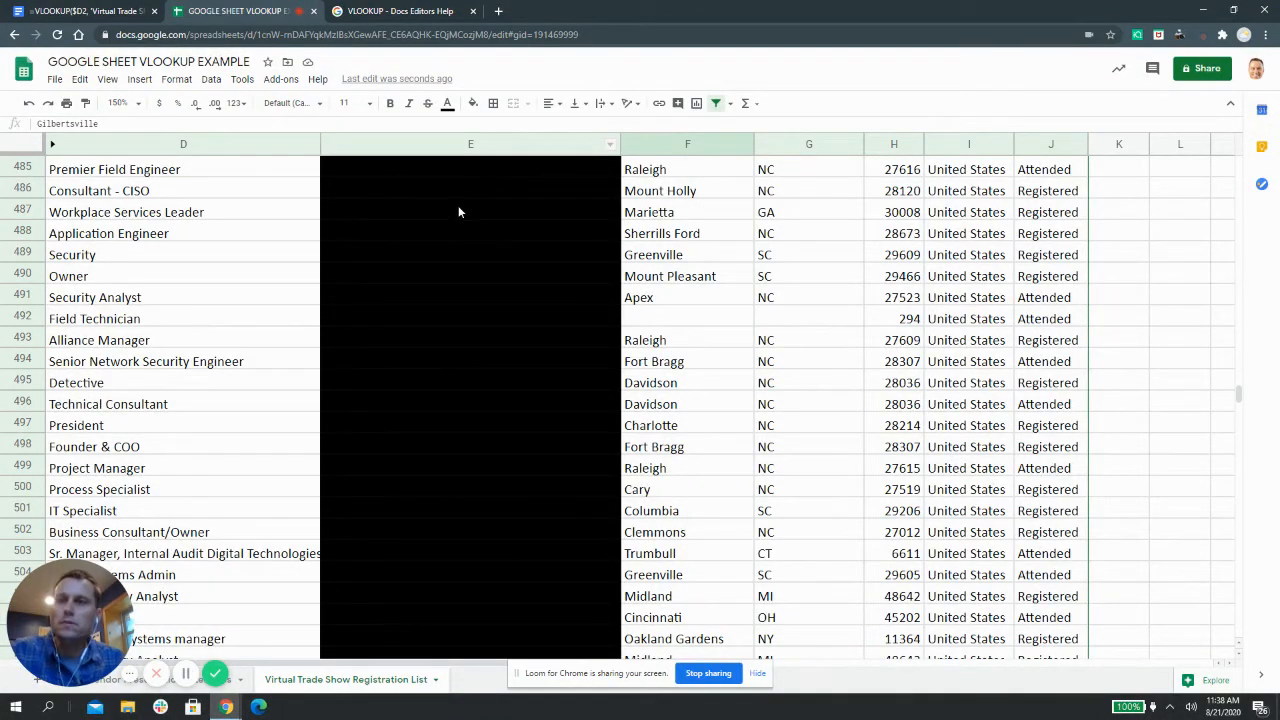
# Compare the registration list with the lookup sheet, then bring up the VLOOKUP Docs Editors Help article
pyautogui.scroll(10, 458, 204)
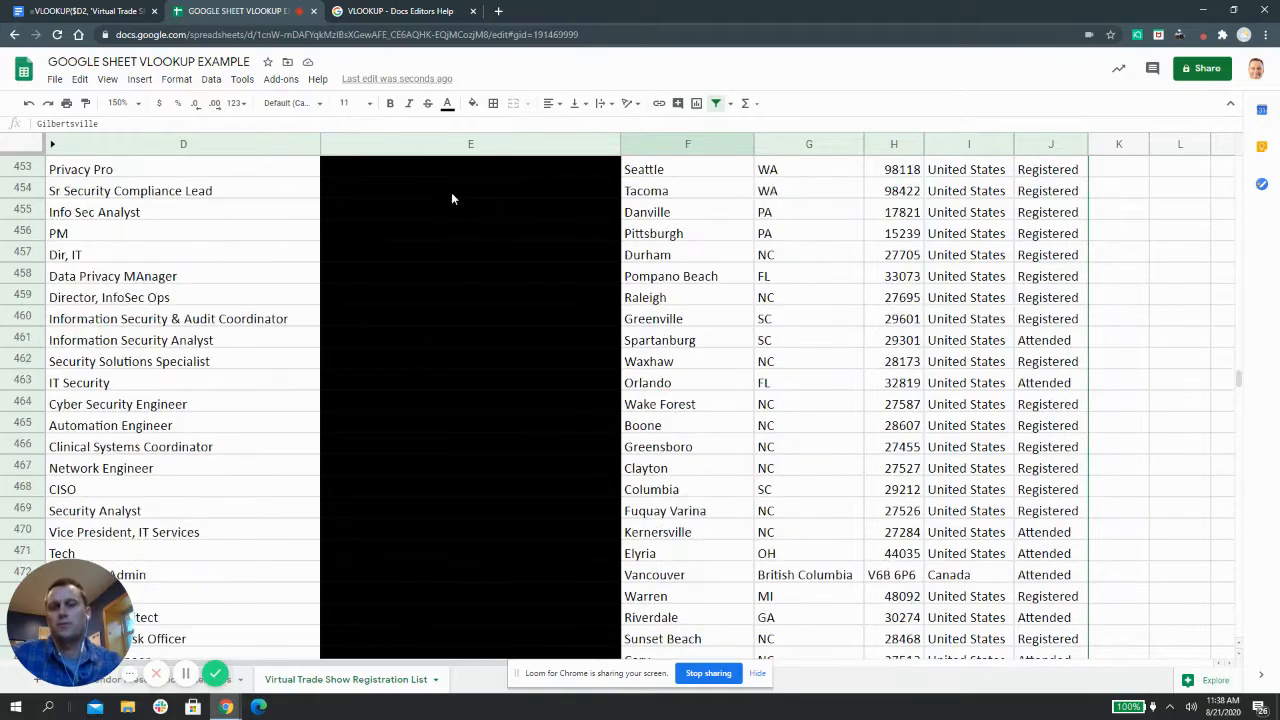
pyautogui.scroll(20, 451, 198)
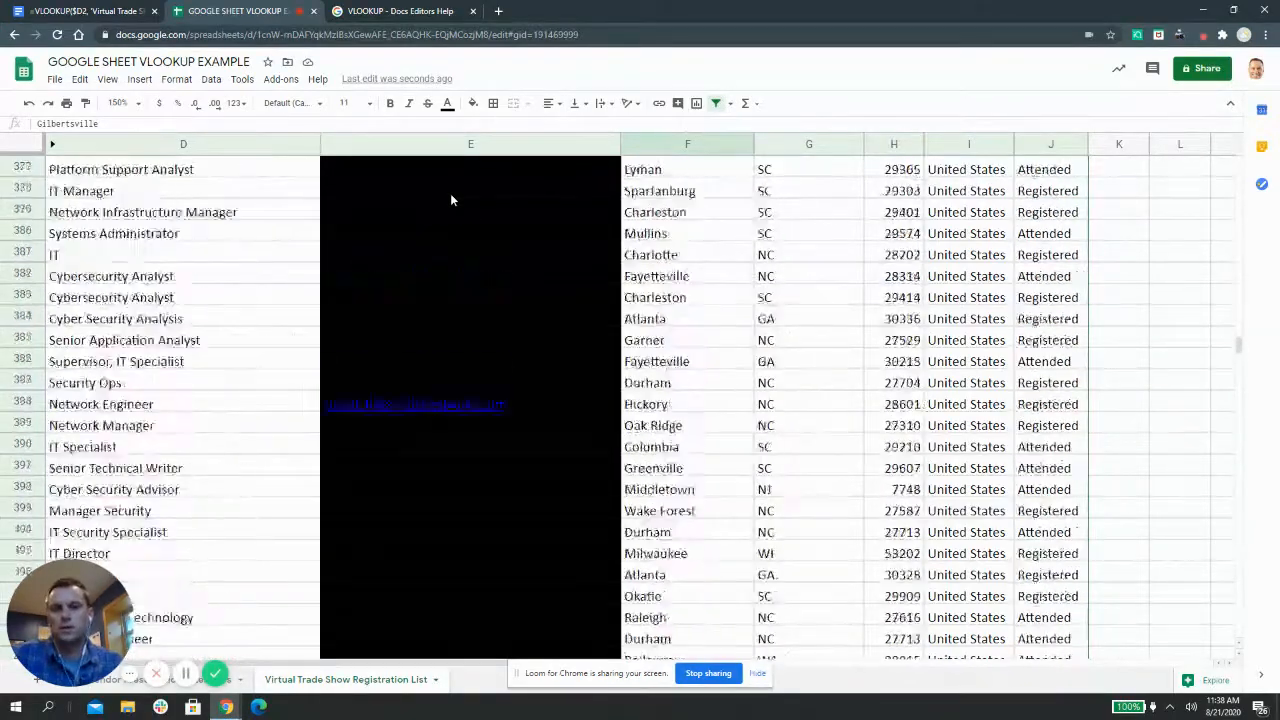
pyautogui.scroll(12, 450, 200)
pyautogui.scroll(-13, 450, 200)
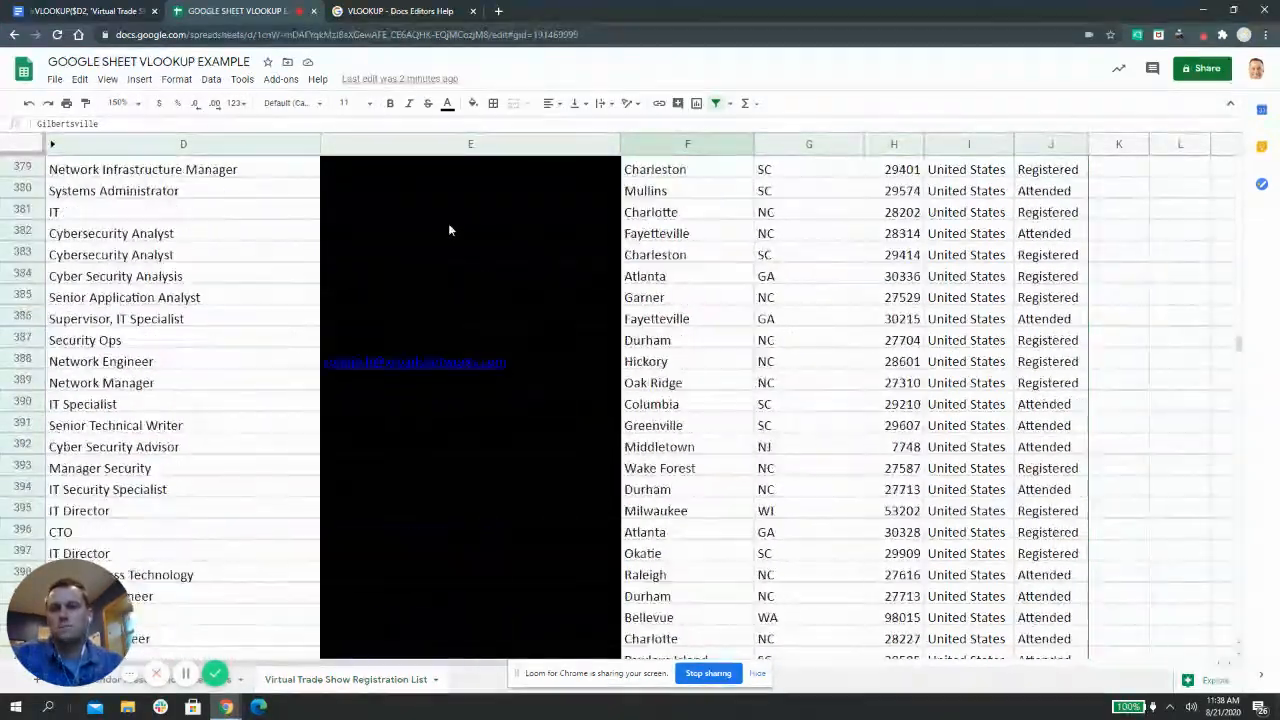
pyautogui.scroll(13, 450, 205)
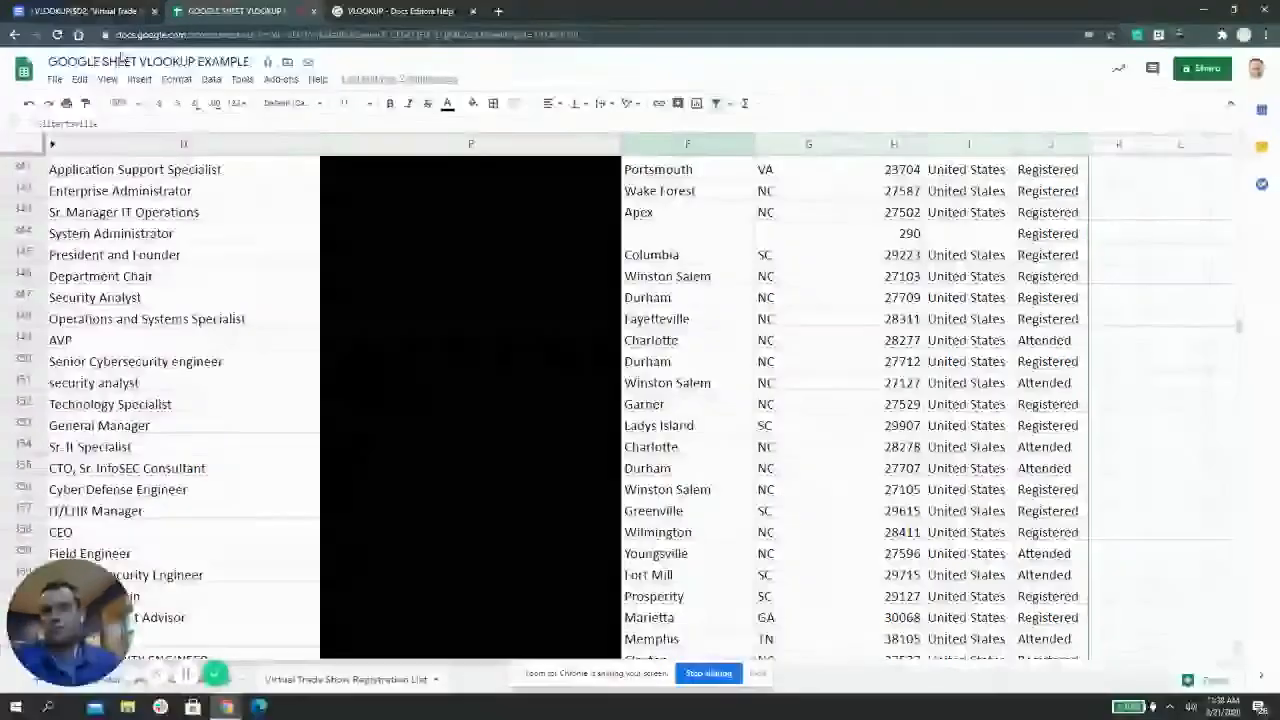
pyautogui.click(115, 686)
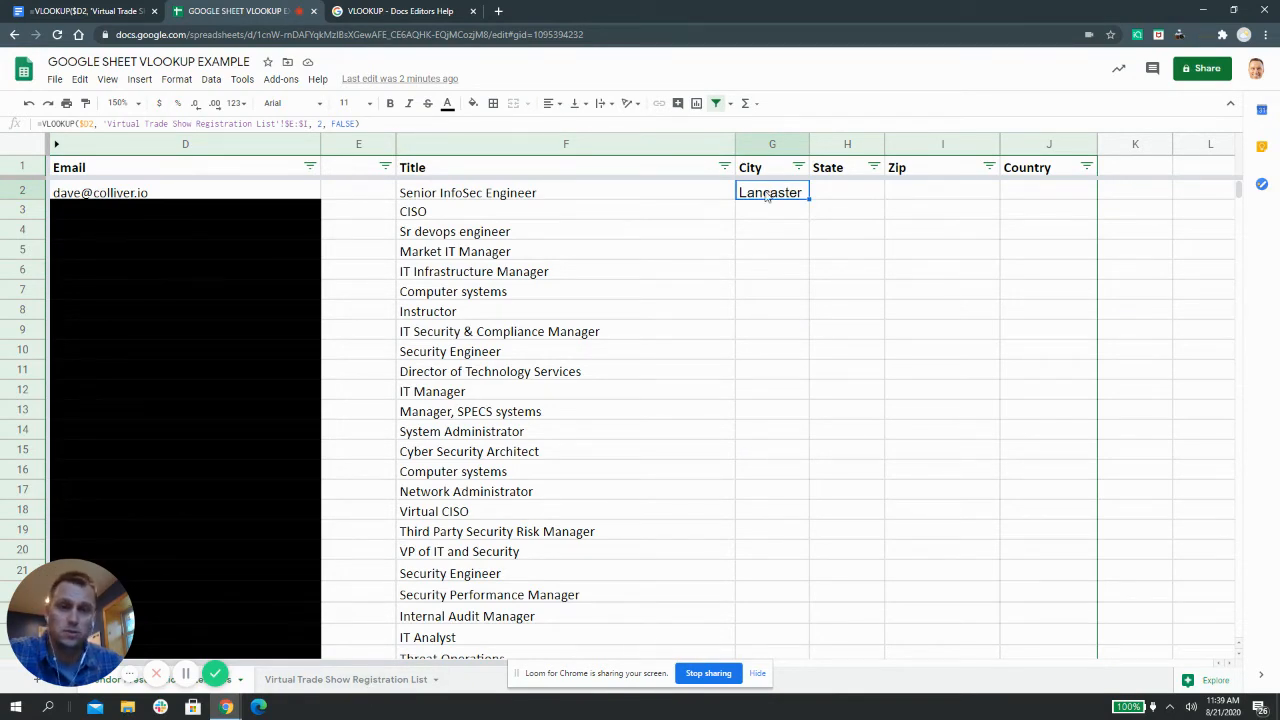
pyautogui.click(360, 681)
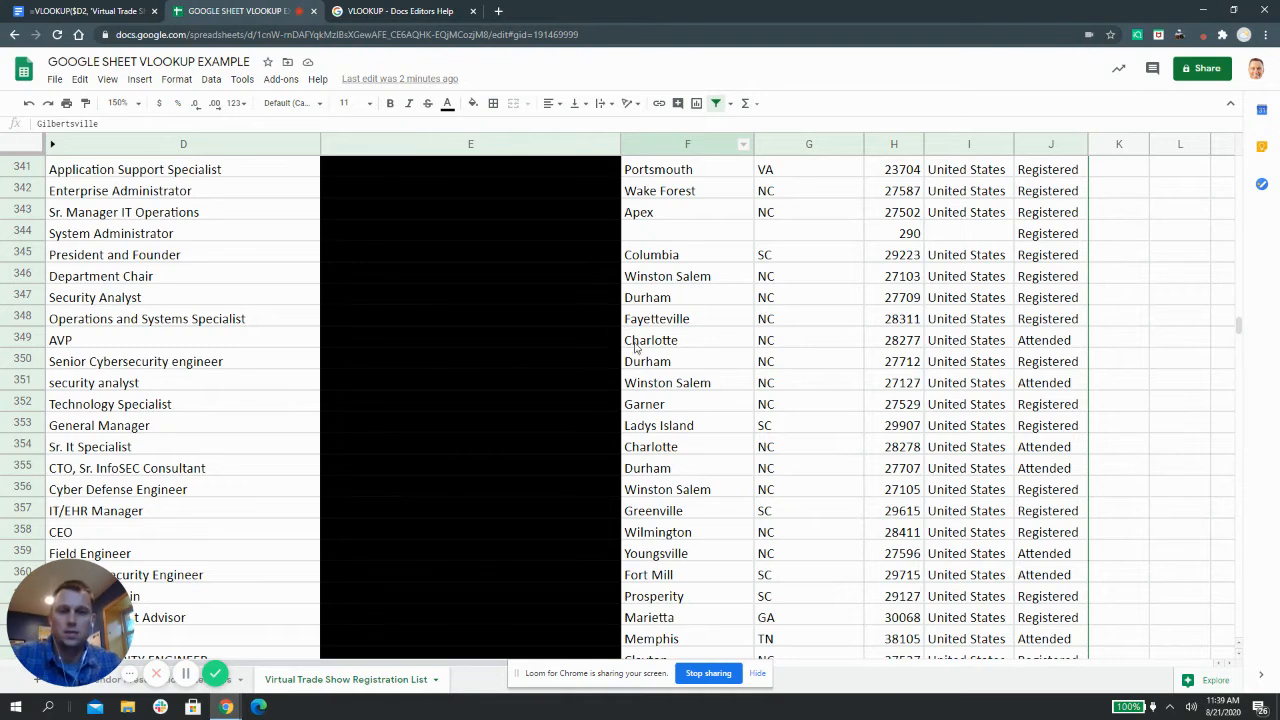
pyautogui.click(112, 684)
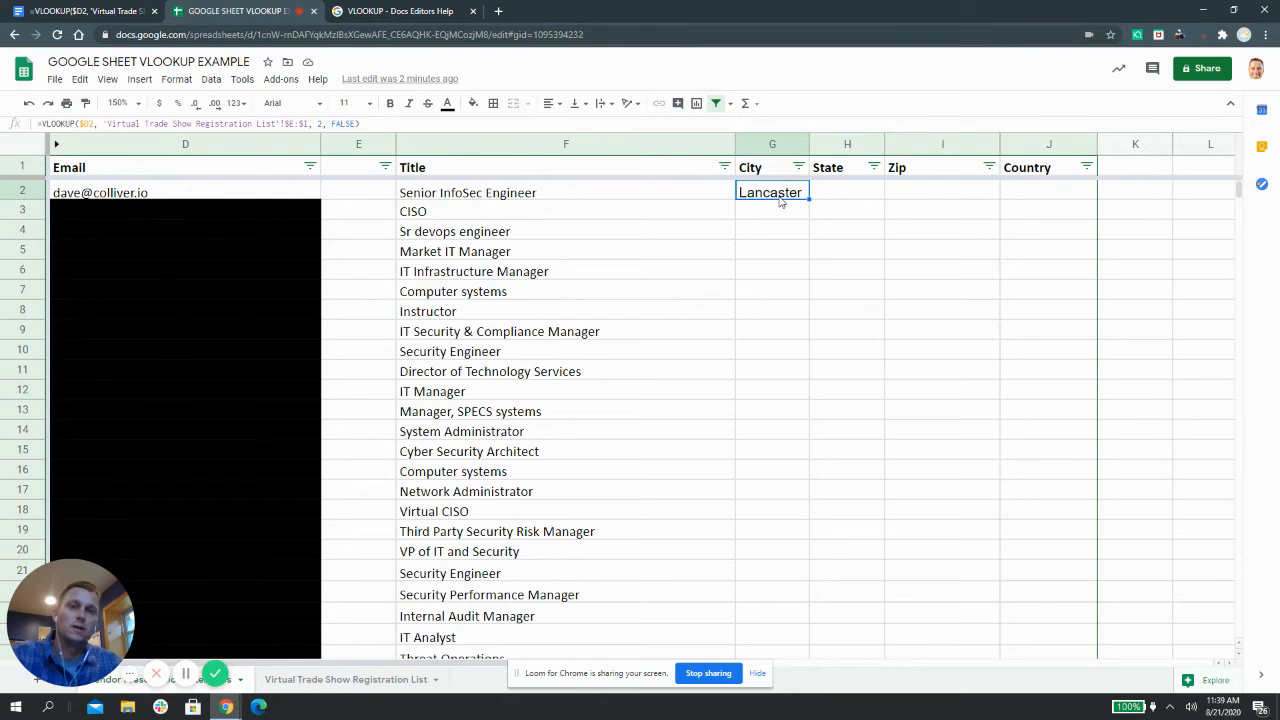
pyautogui.click(377, 21)
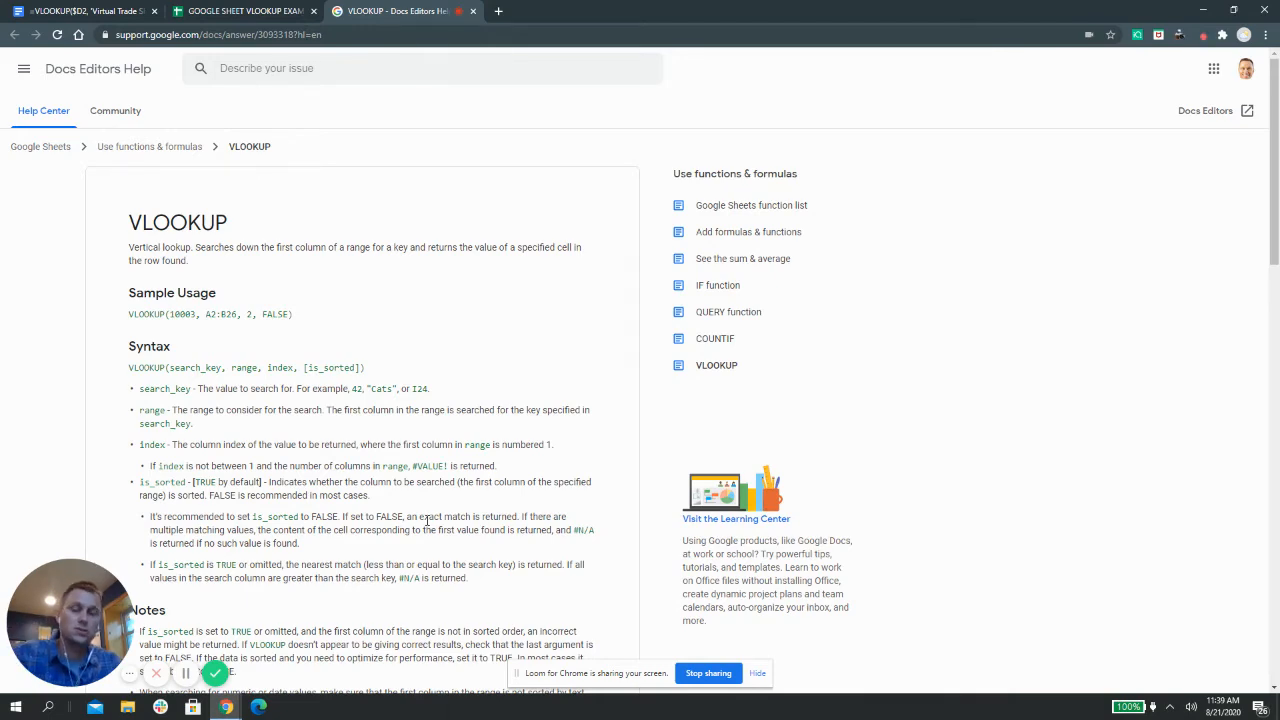
# Return to the GOOGLE SHEET VLOOKUP EXAMPLE spreadsheet from the help article
pyautogui.click(266, 12)
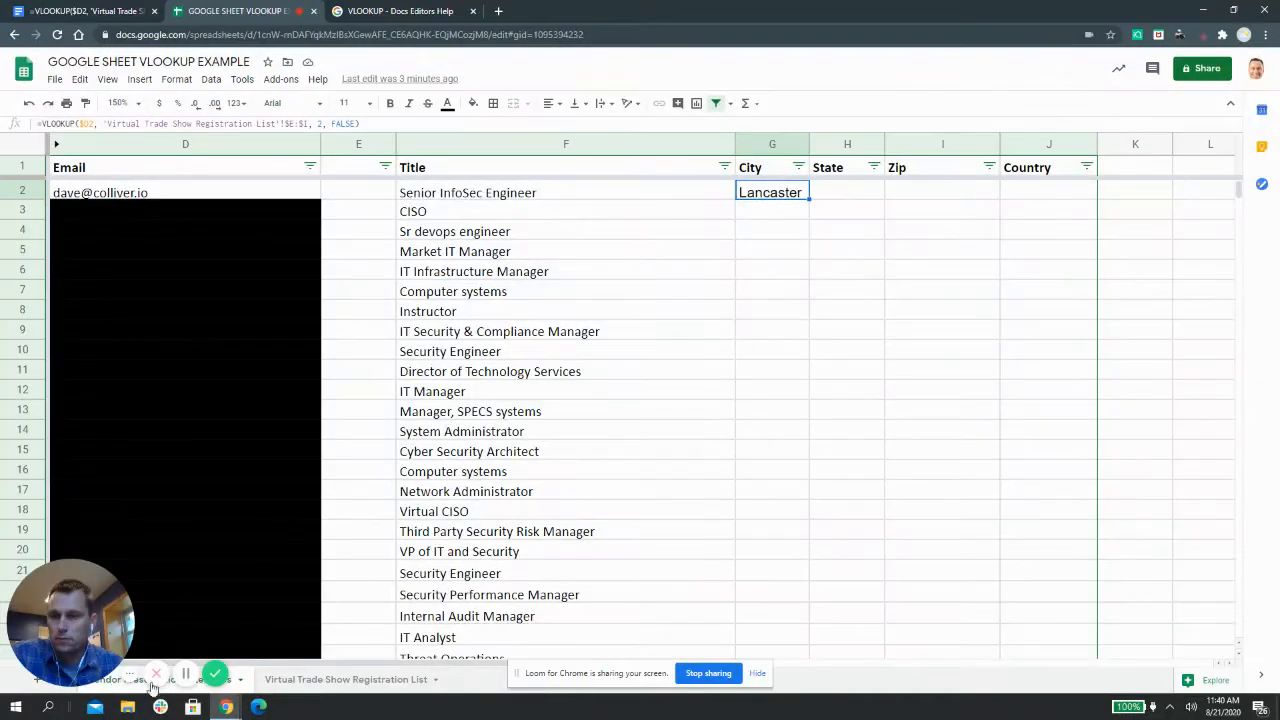
# Find the first attendee's email in the registration list and confirm its row reads Lancaster, SC, 29720, United States
pyautogui.click(340, 679)
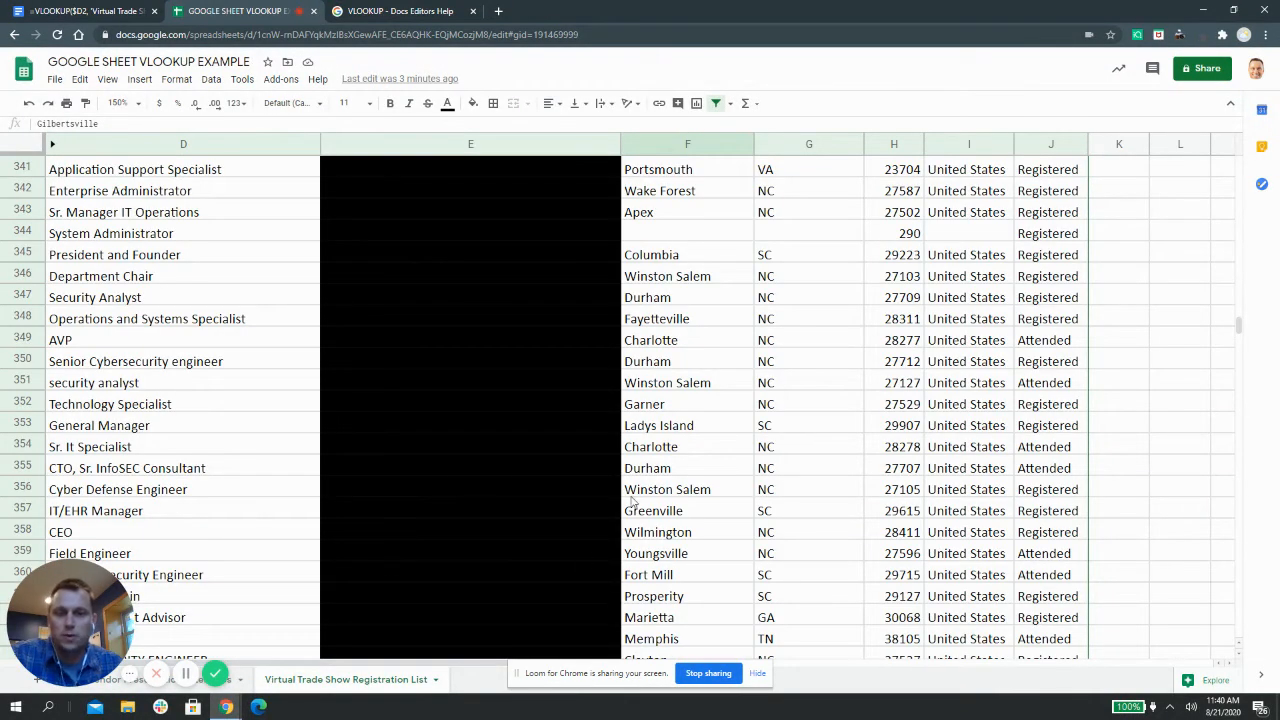
pyautogui.click(737, 299)
pyautogui.hotkey('ctrl', 'f')
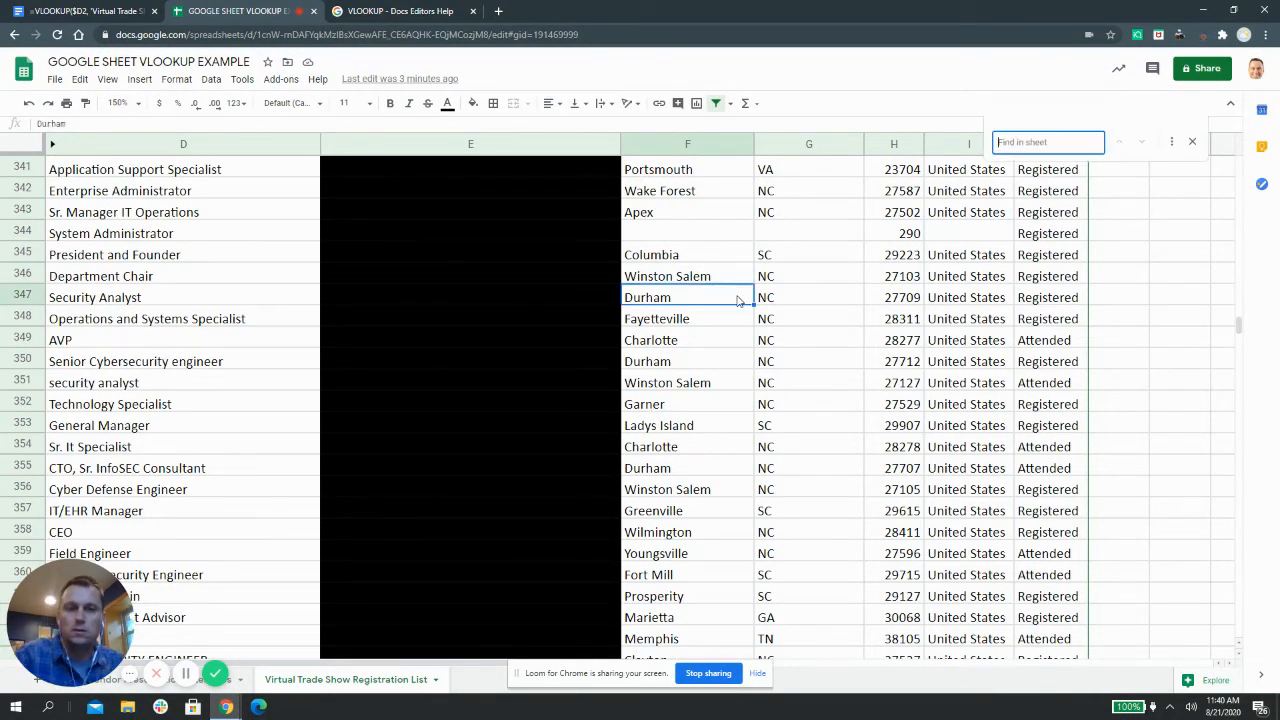
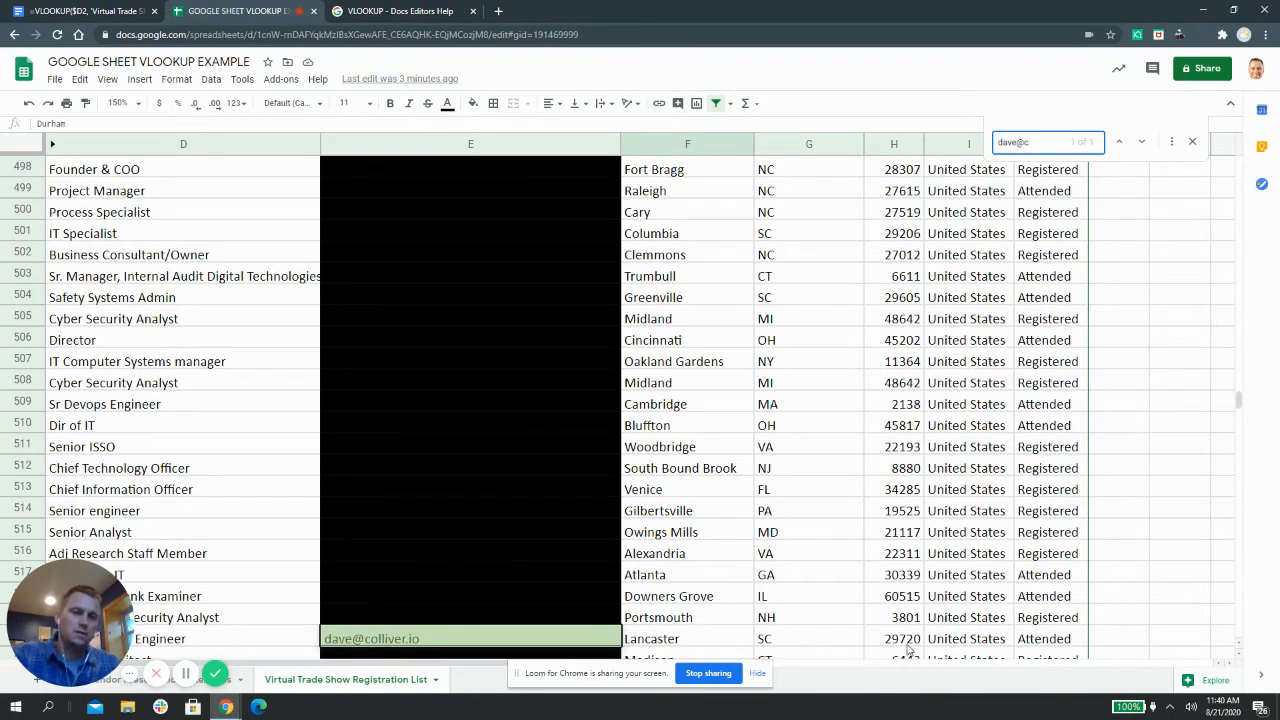
pyautogui.click(110, 686)
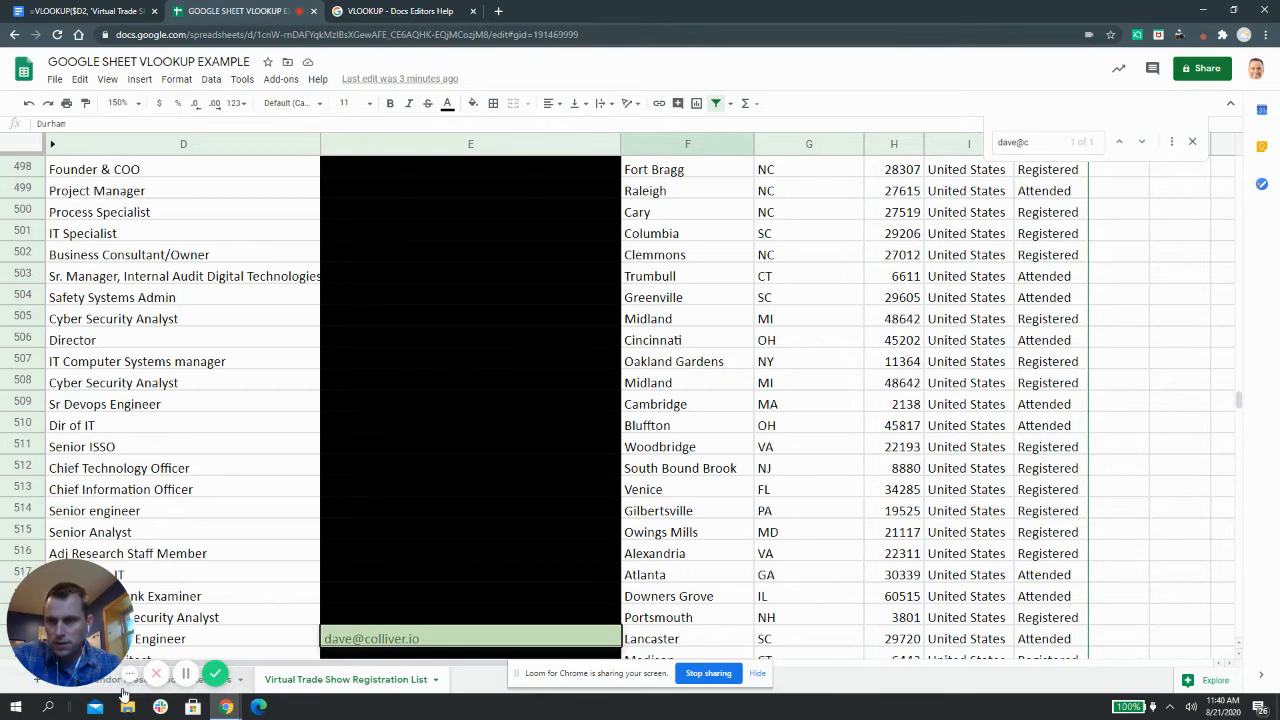
pyautogui.click(124, 680)
pyautogui.click(457, 292)
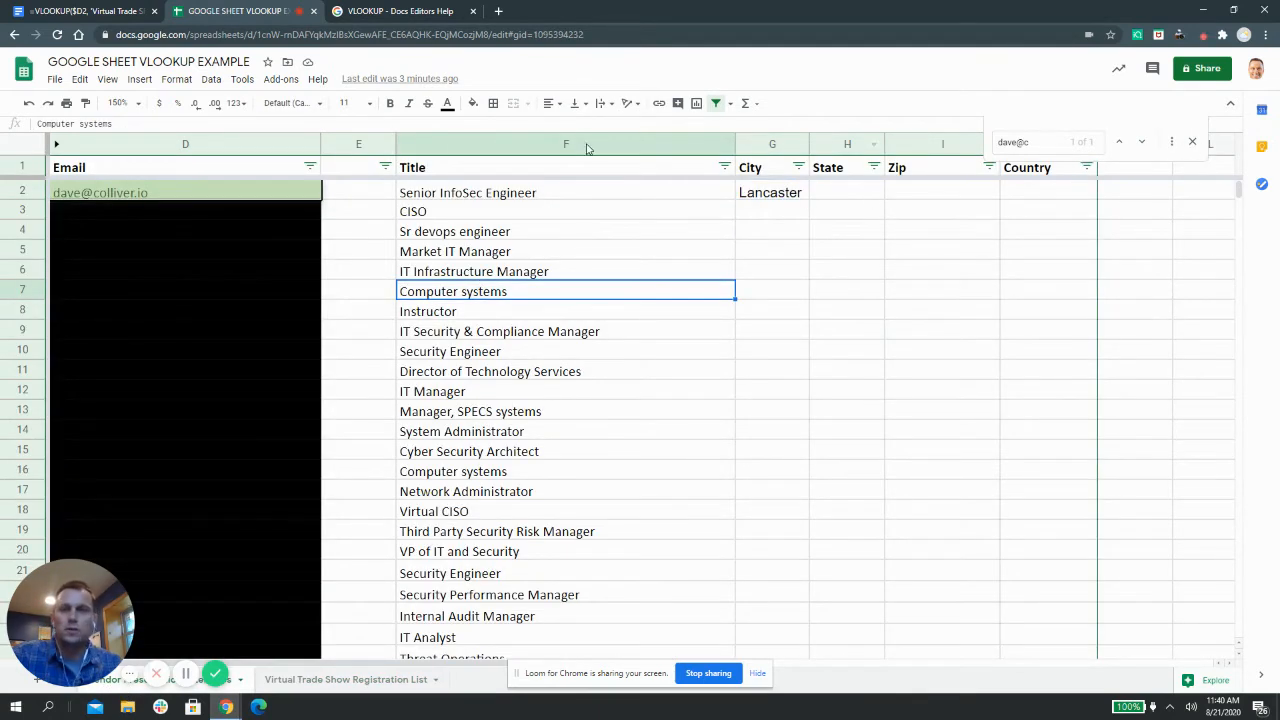
pyautogui.click(752, 189)
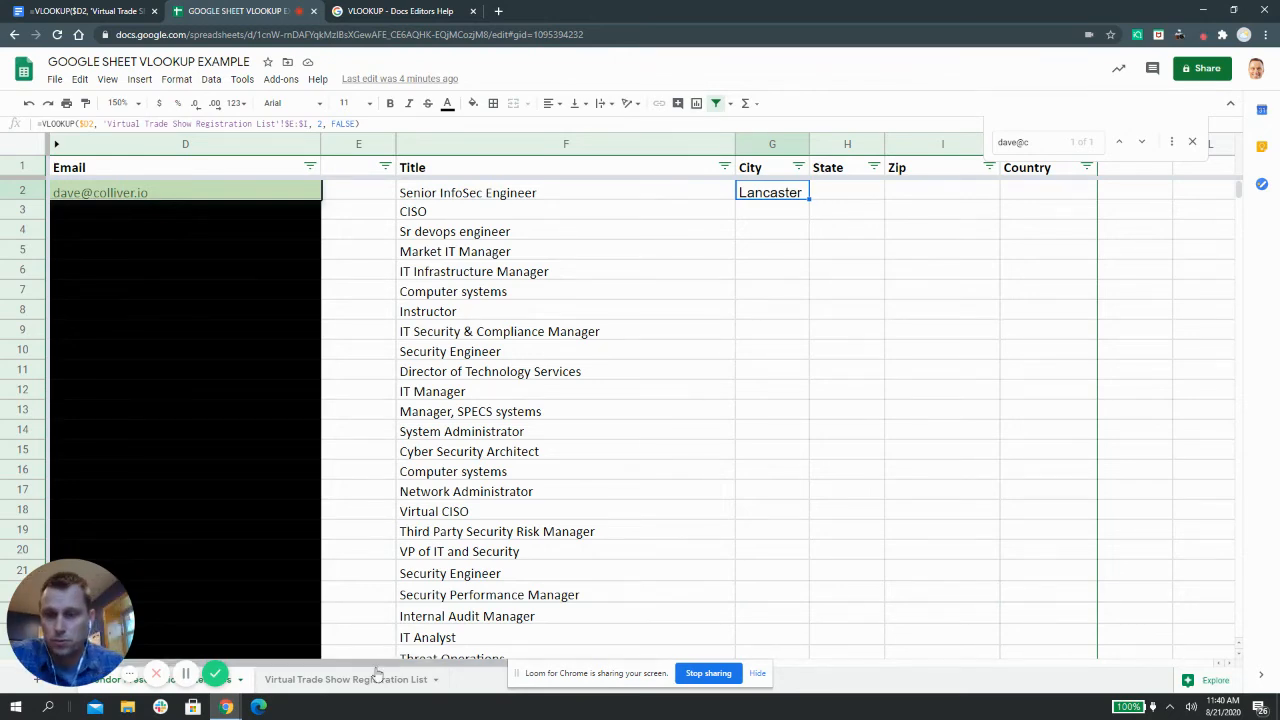
pyautogui.click(345, 679)
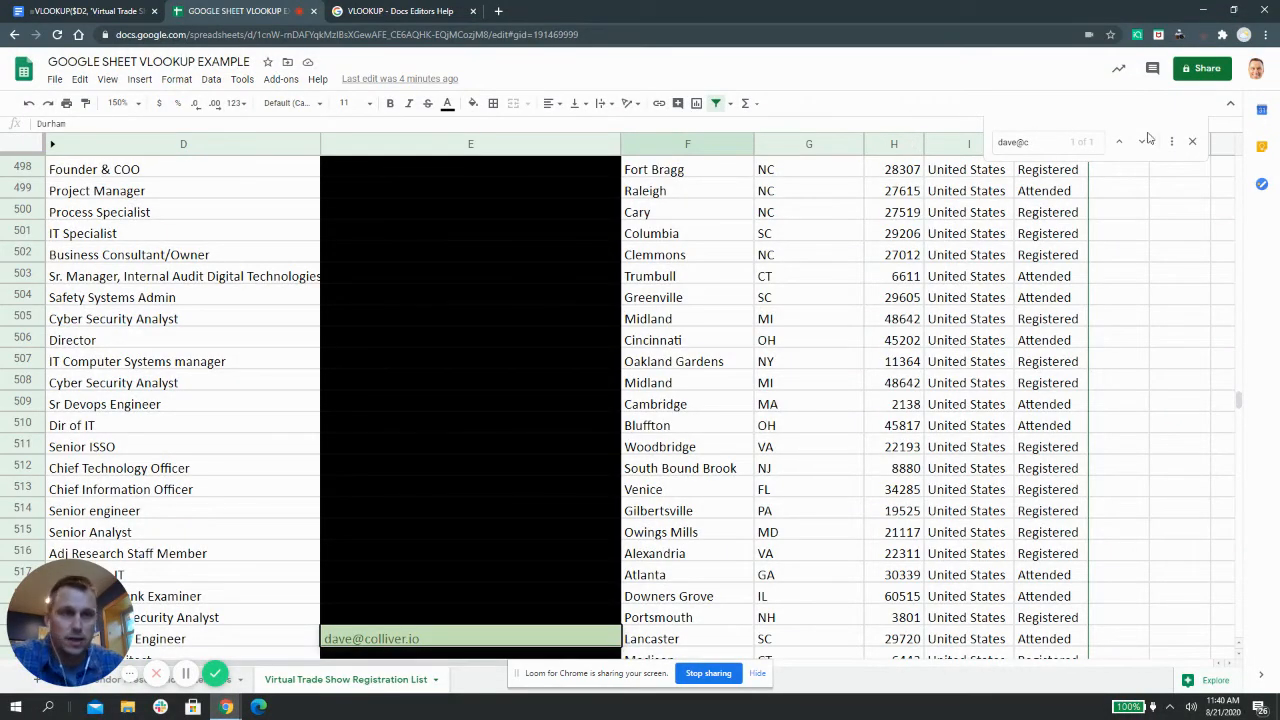
pyautogui.click(1192, 141)
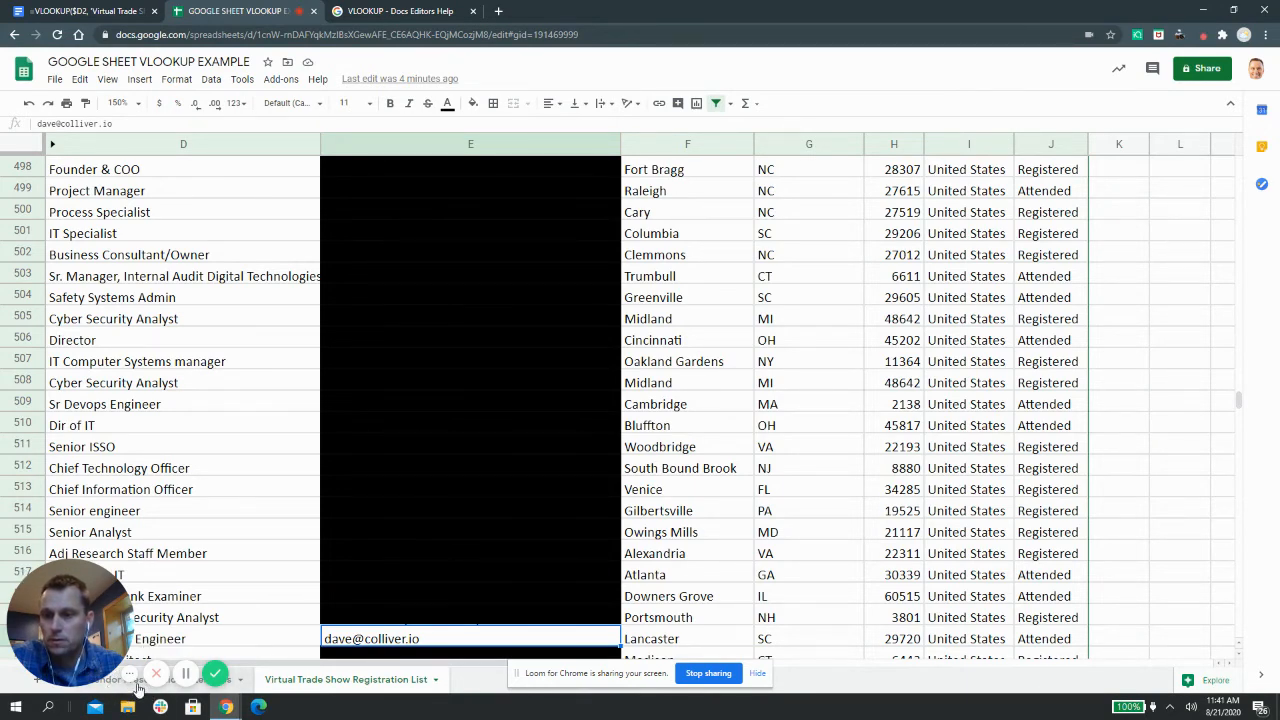
# Copy the full VLOOKUP formula text from G2 without changing it
pyautogui.click(138, 686)
pyautogui.click(398, 312)
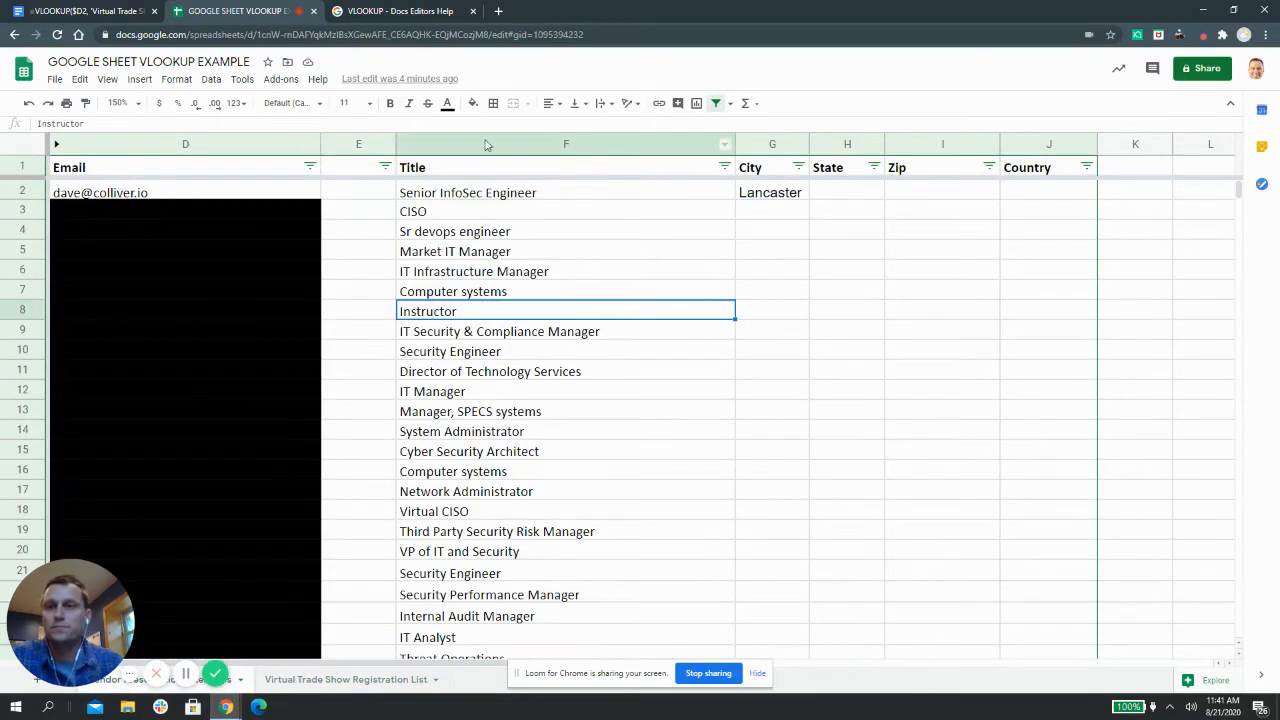
pyautogui.click(787, 195)
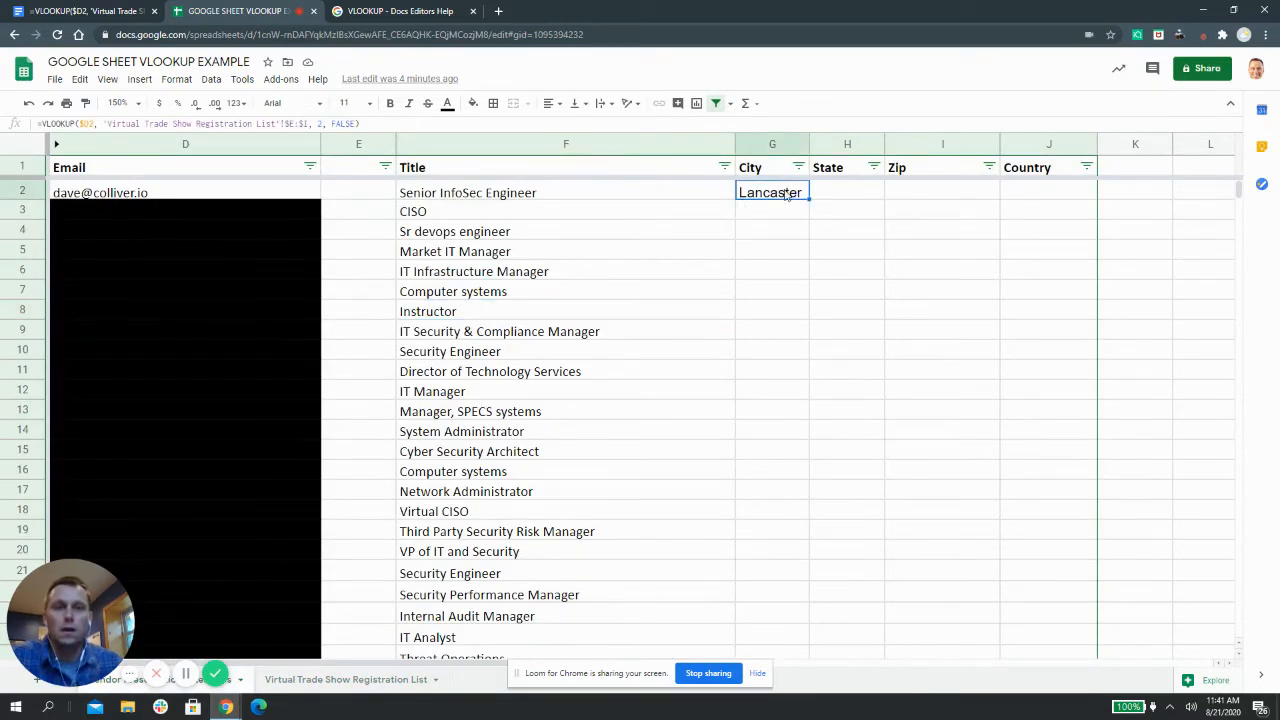
pyautogui.click(300, 122)
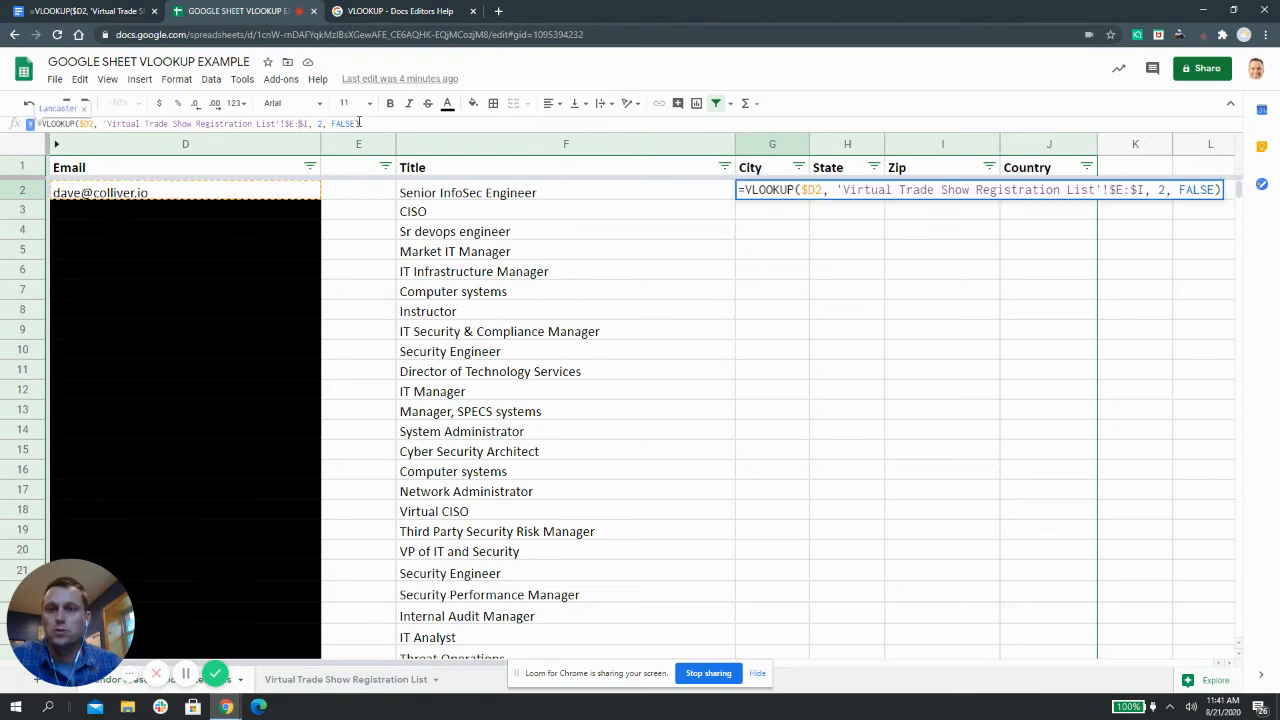
pyautogui.moveTo(358, 123); pyautogui.dragTo(32, 123)
pyautogui.rightClick(140, 124)
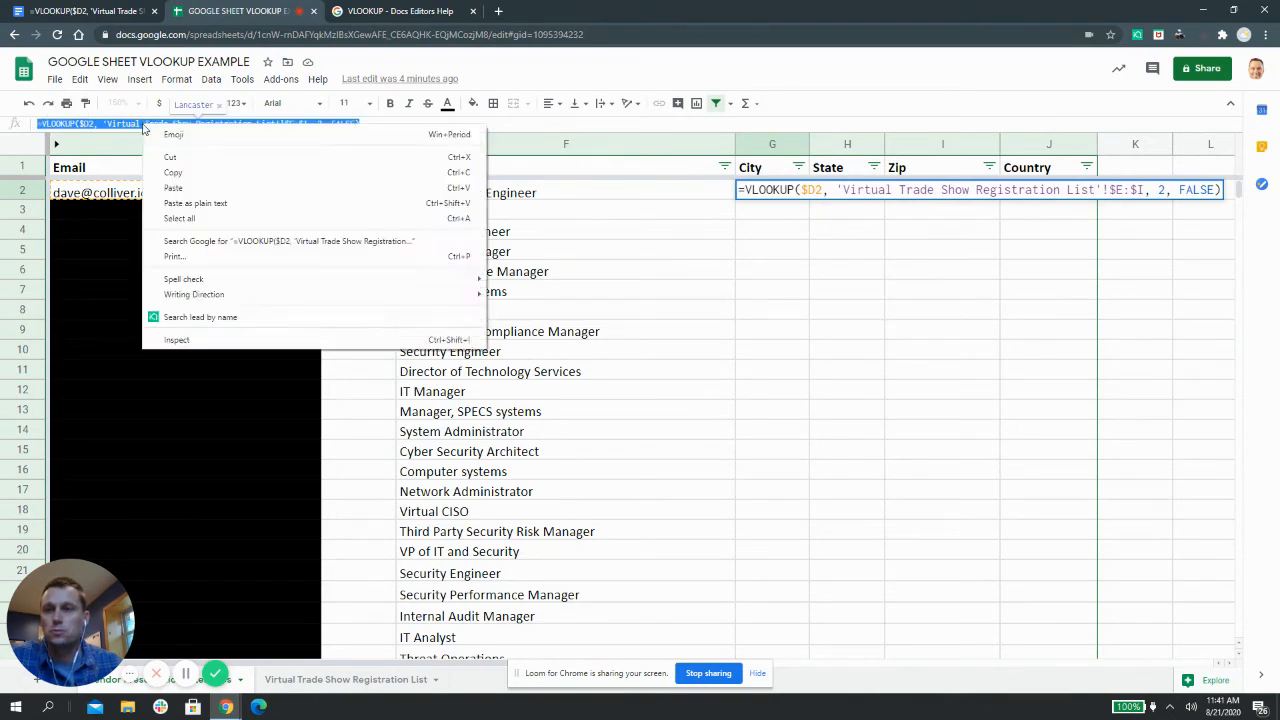
pyautogui.click(174, 171)
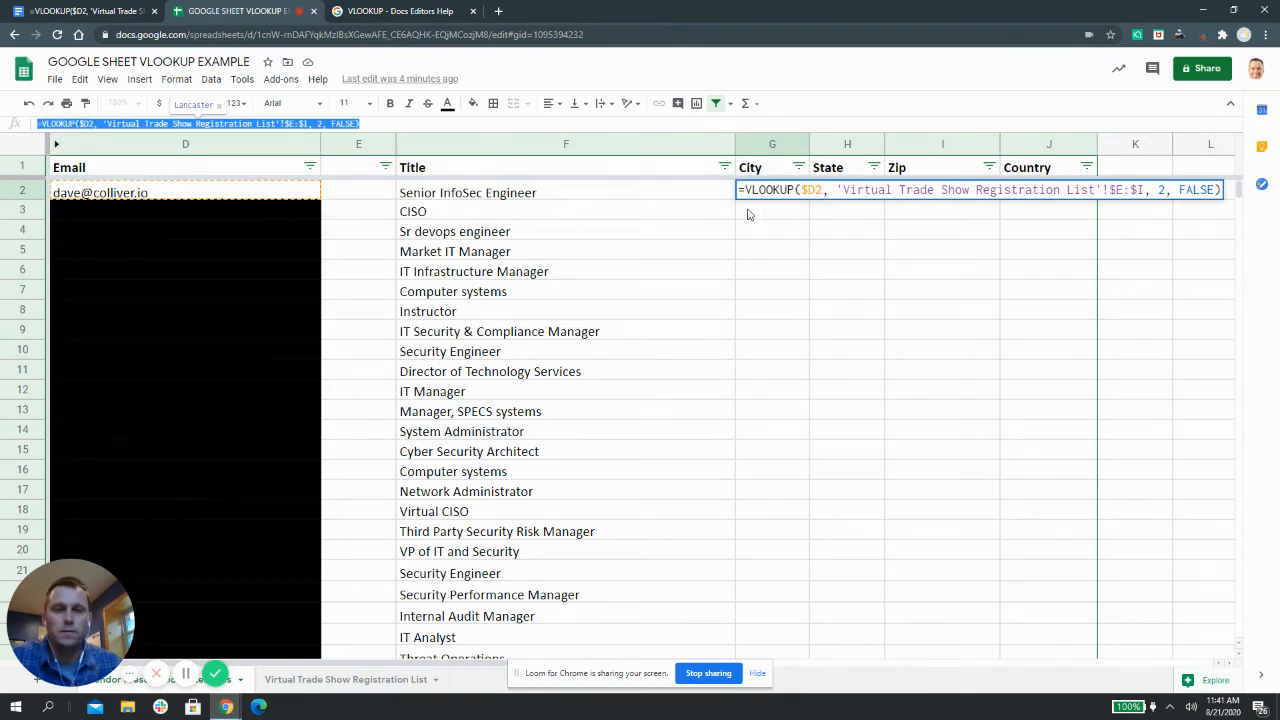
pyautogui.press('Escape')
# Paste the formula into State cell H2 and change its column index to 3, showing SC
pyautogui.click(825, 193)
pyautogui.rightClick(828, 192)
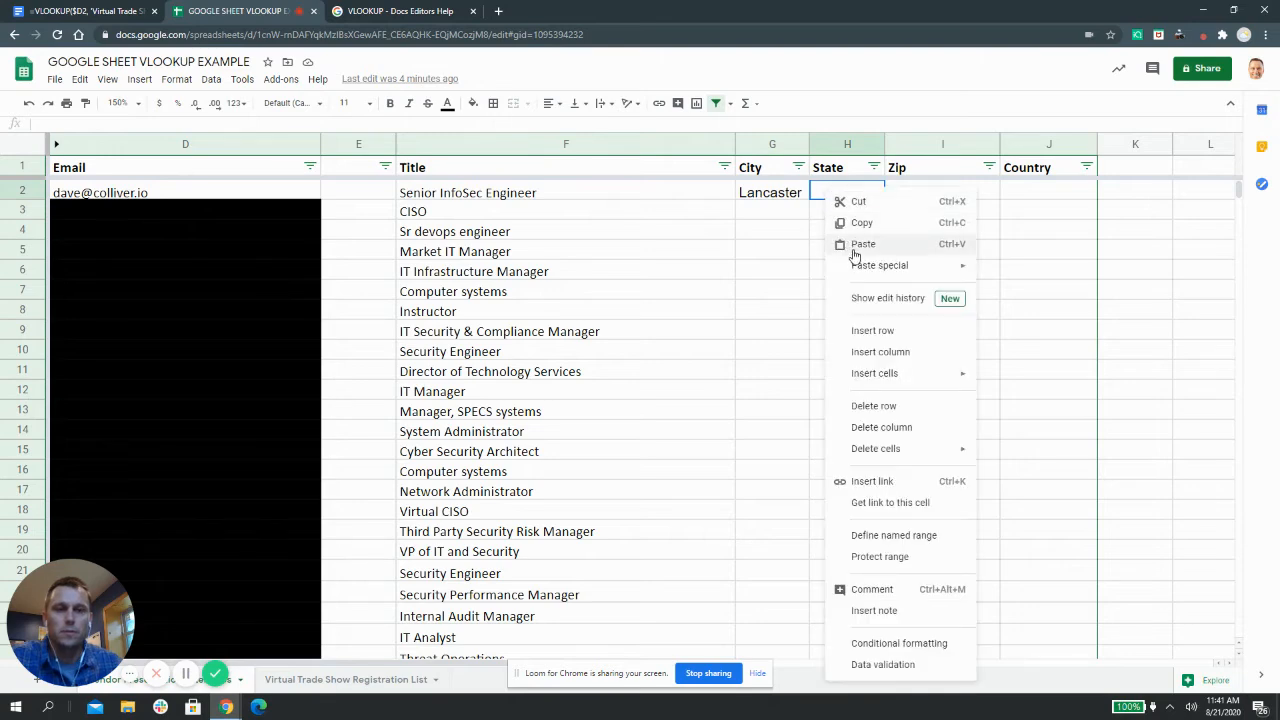
pyautogui.click(858, 244)
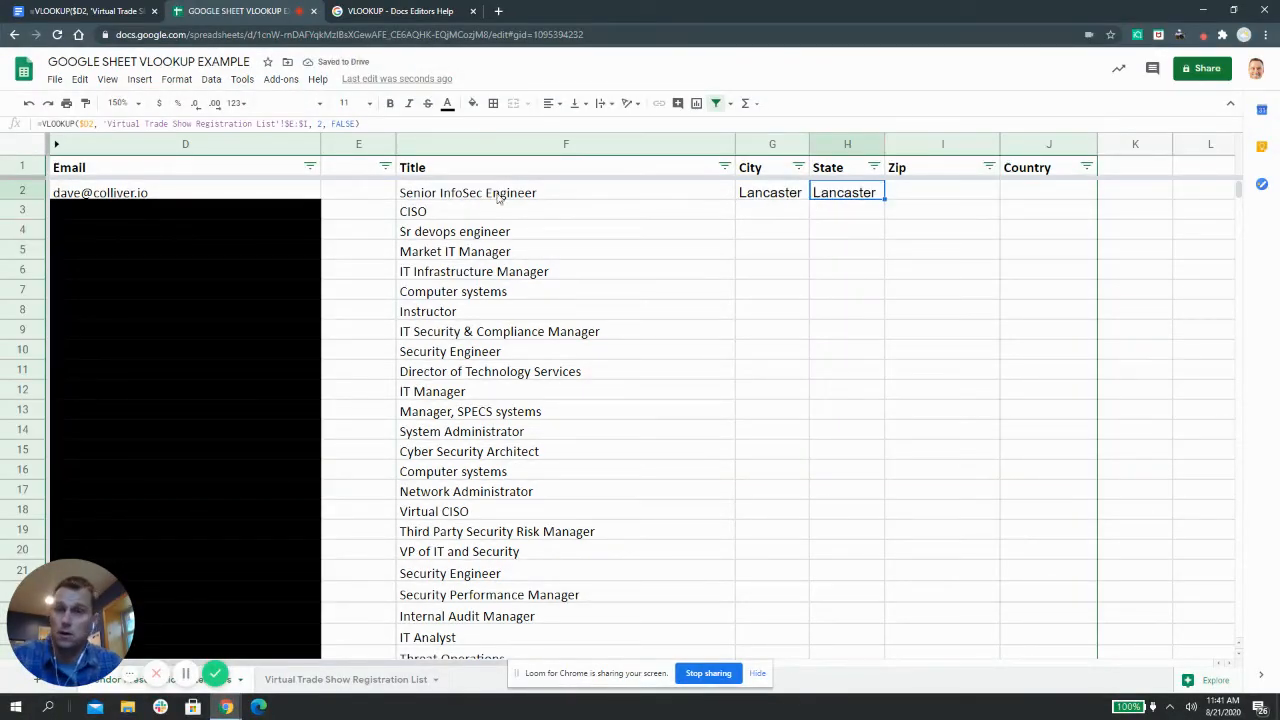
pyautogui.click(322, 124)
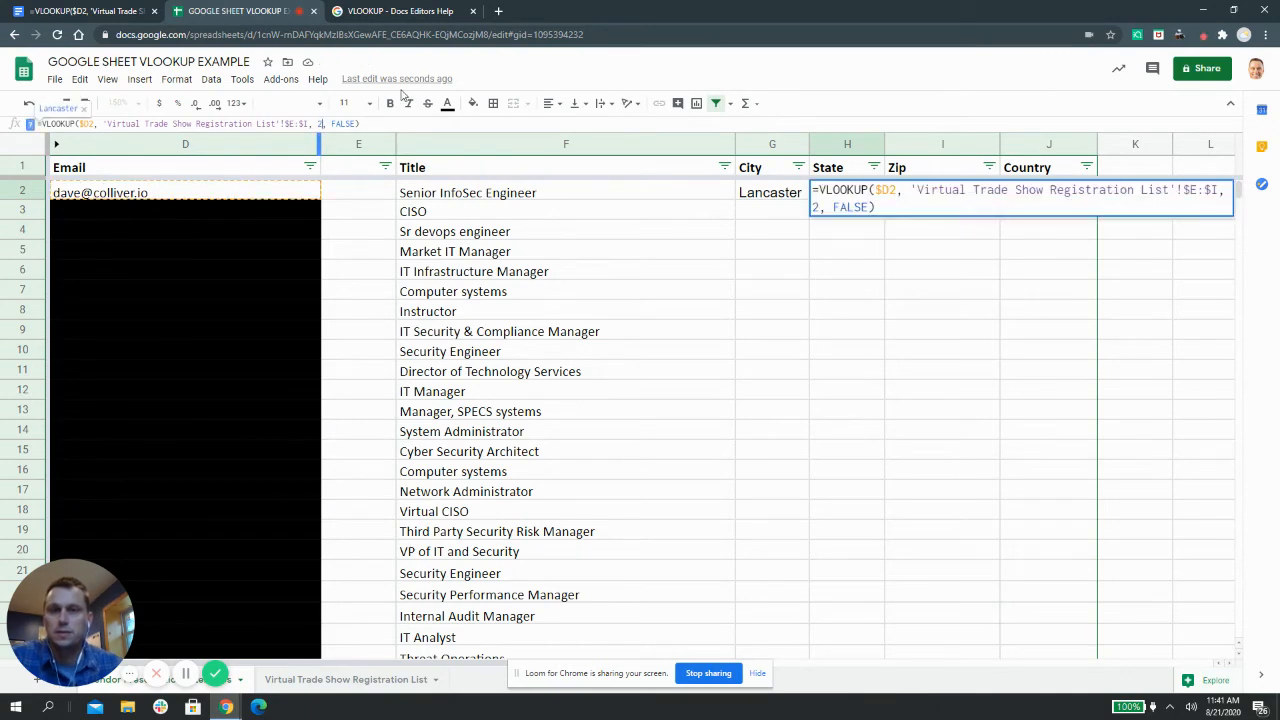
pyautogui.press('BackSpace')
pyautogui.write('3')
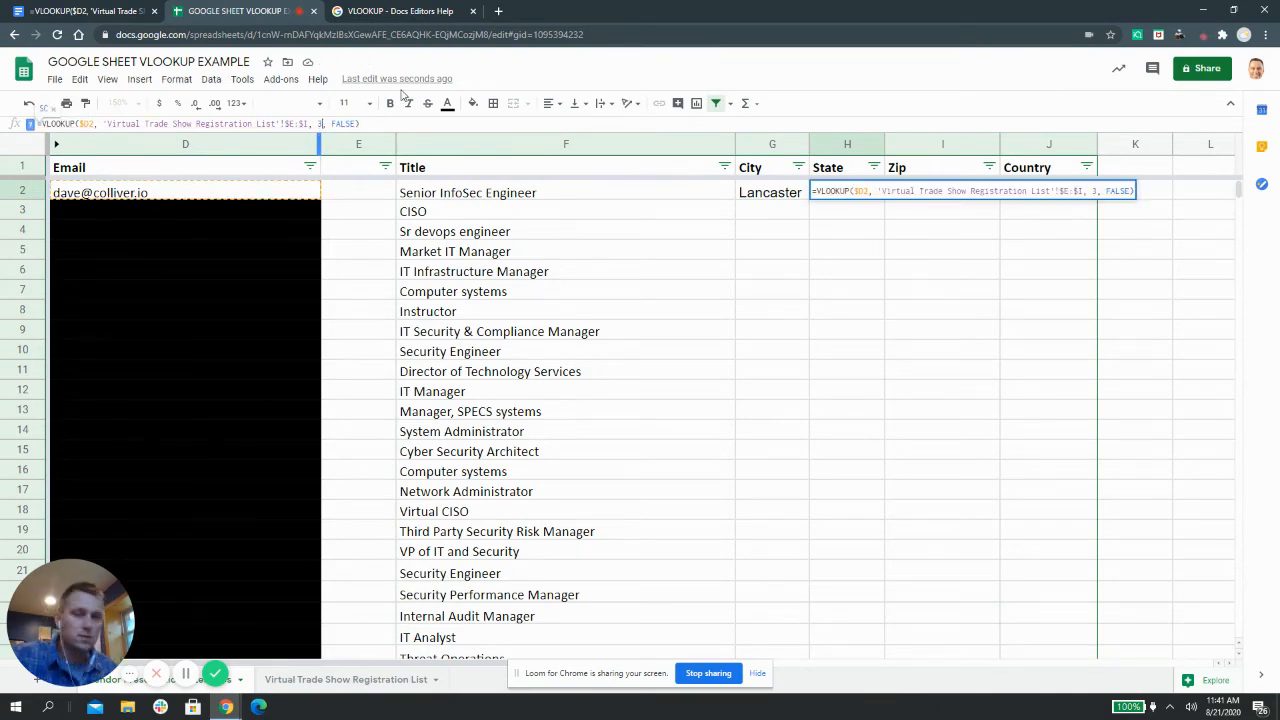
pyautogui.press('Return')
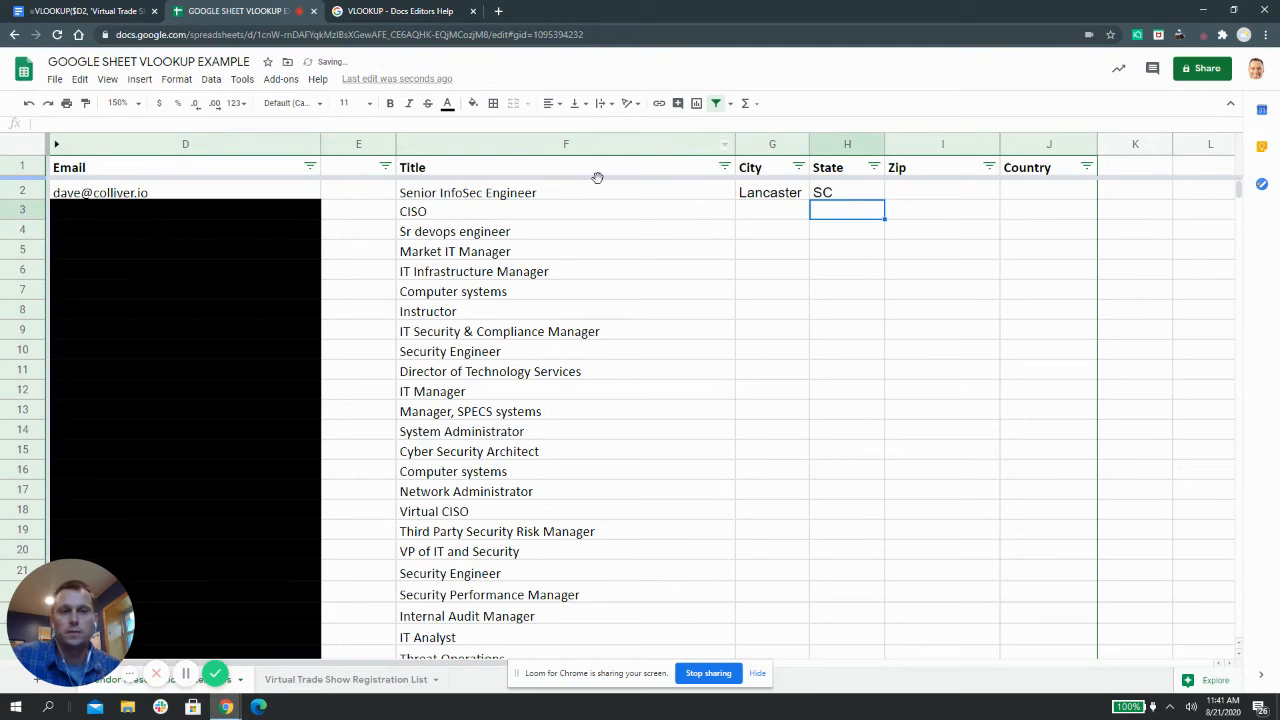
pyautogui.click(894, 198)
# Paste the lookup into Zip cell I2 and change its column index to 4
pyautogui.rightClick(895, 198)
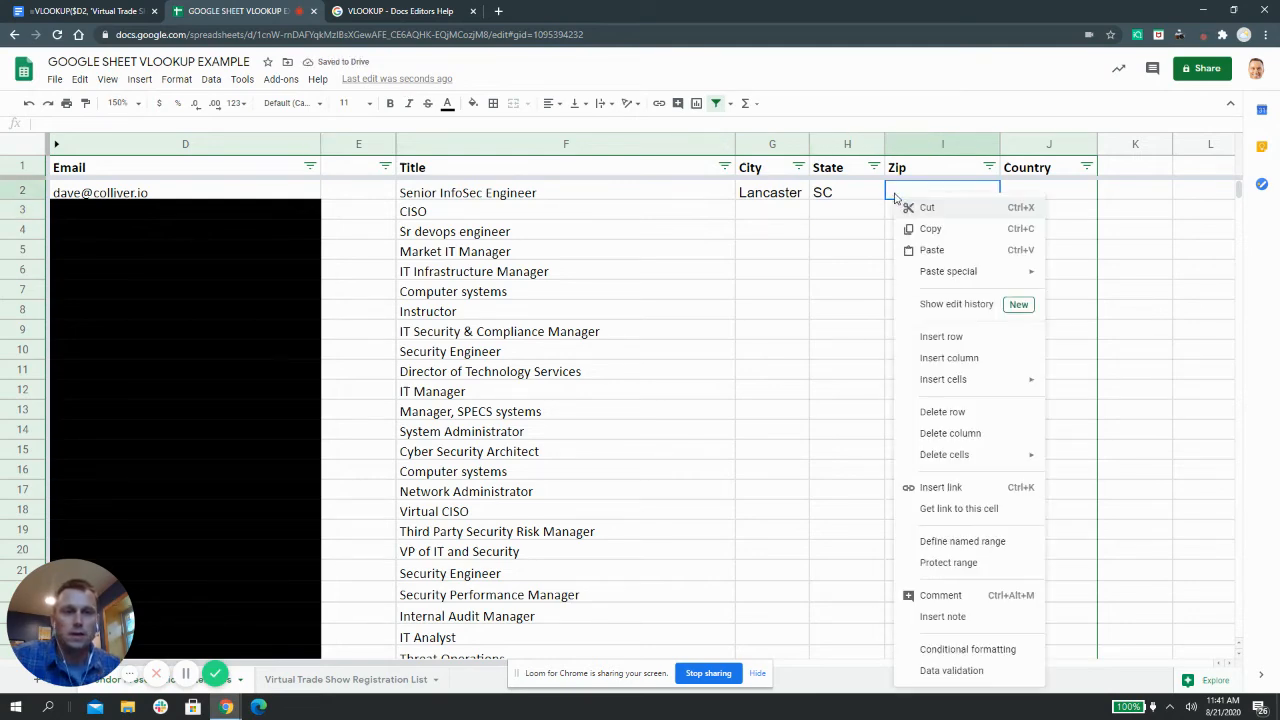
pyautogui.click(910, 250)
pyautogui.click(821, 236)
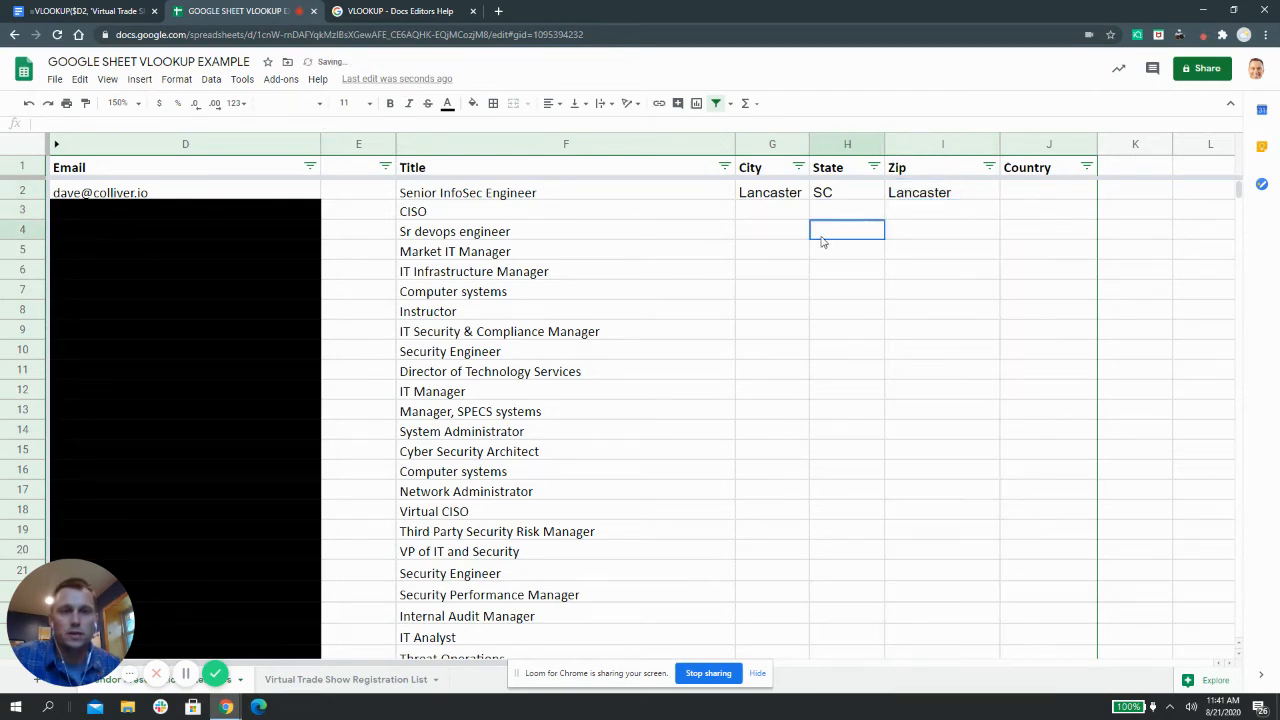
pyautogui.click(918, 200)
pyautogui.click(320, 124)
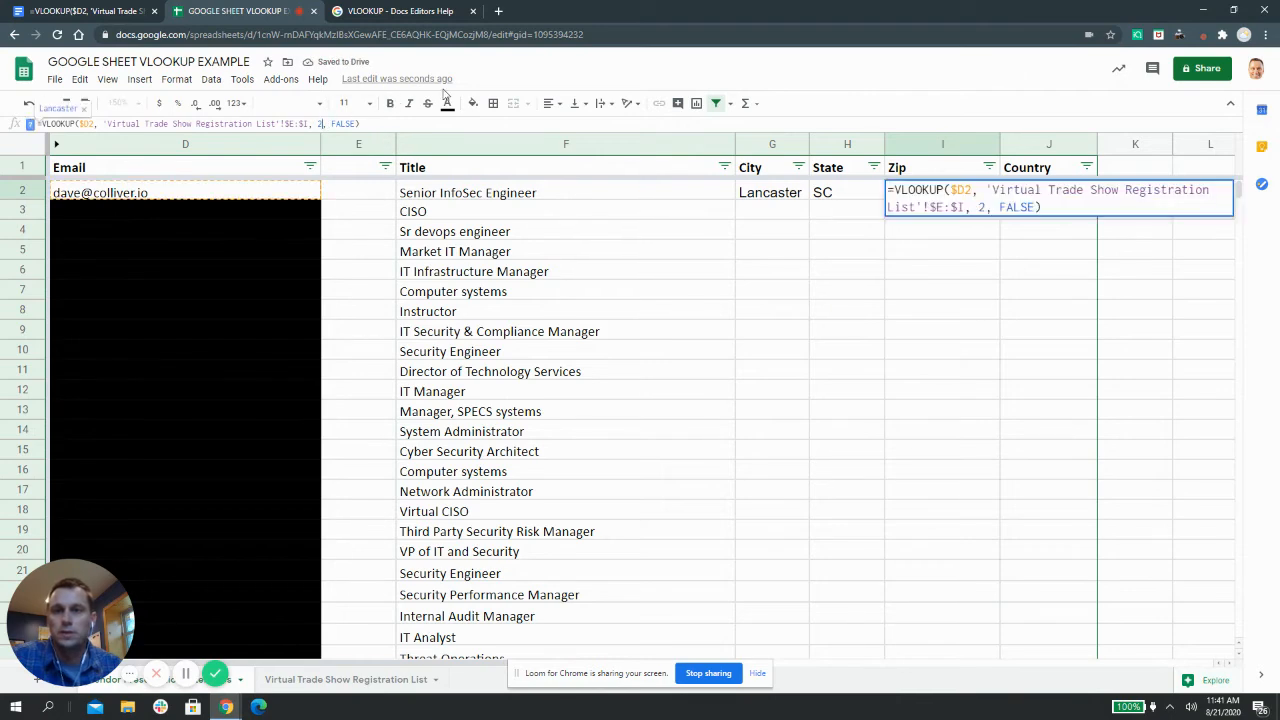
pyautogui.press('BackSpace')
pyautogui.write('4')
pyautogui.press('Return')
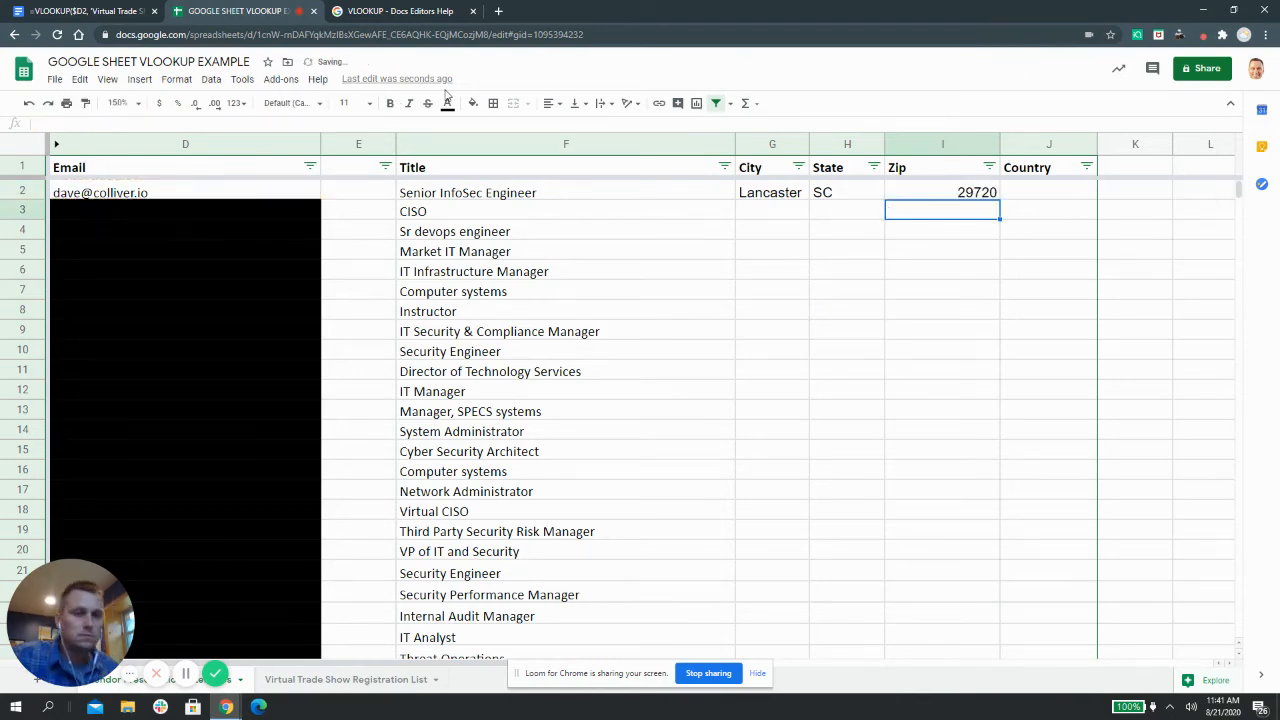
# Undo a paste into the Country cell and re-edit the Zip lookup so it shows 29720
pyautogui.click(1035, 192)
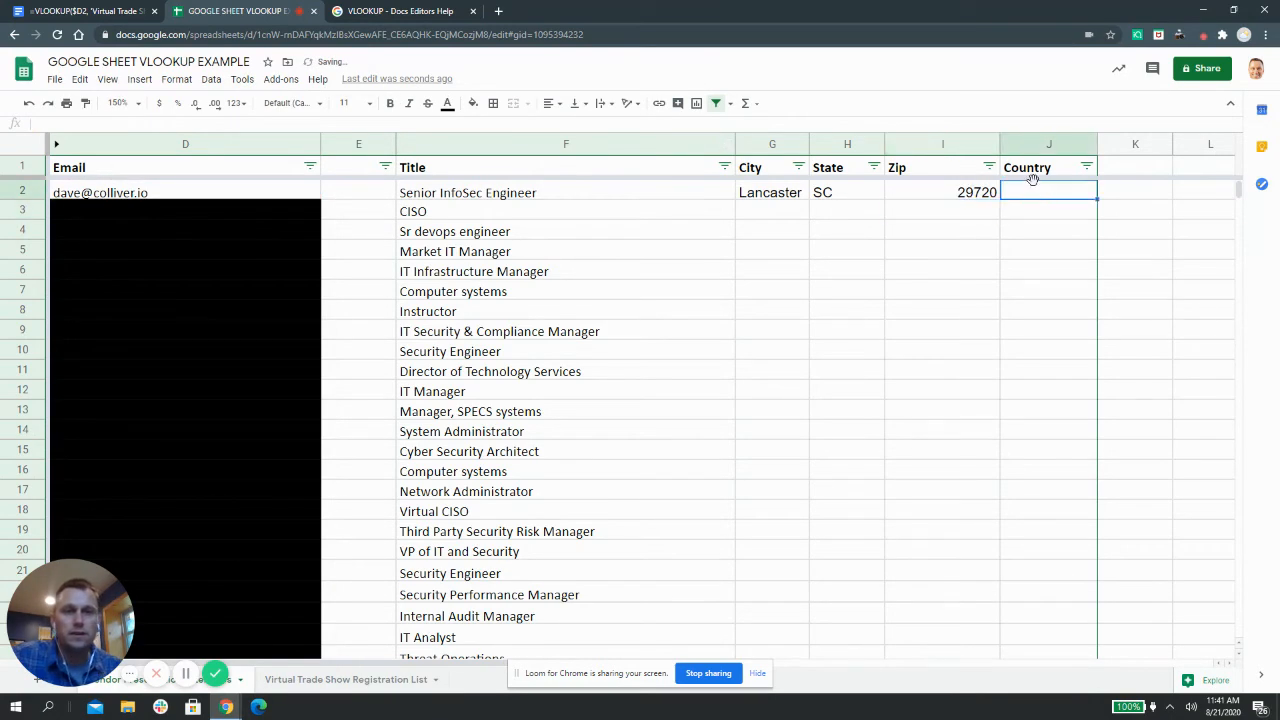
pyautogui.rightClick(1035, 192)
pyautogui.click(1046, 218)
pyautogui.click(29, 103)
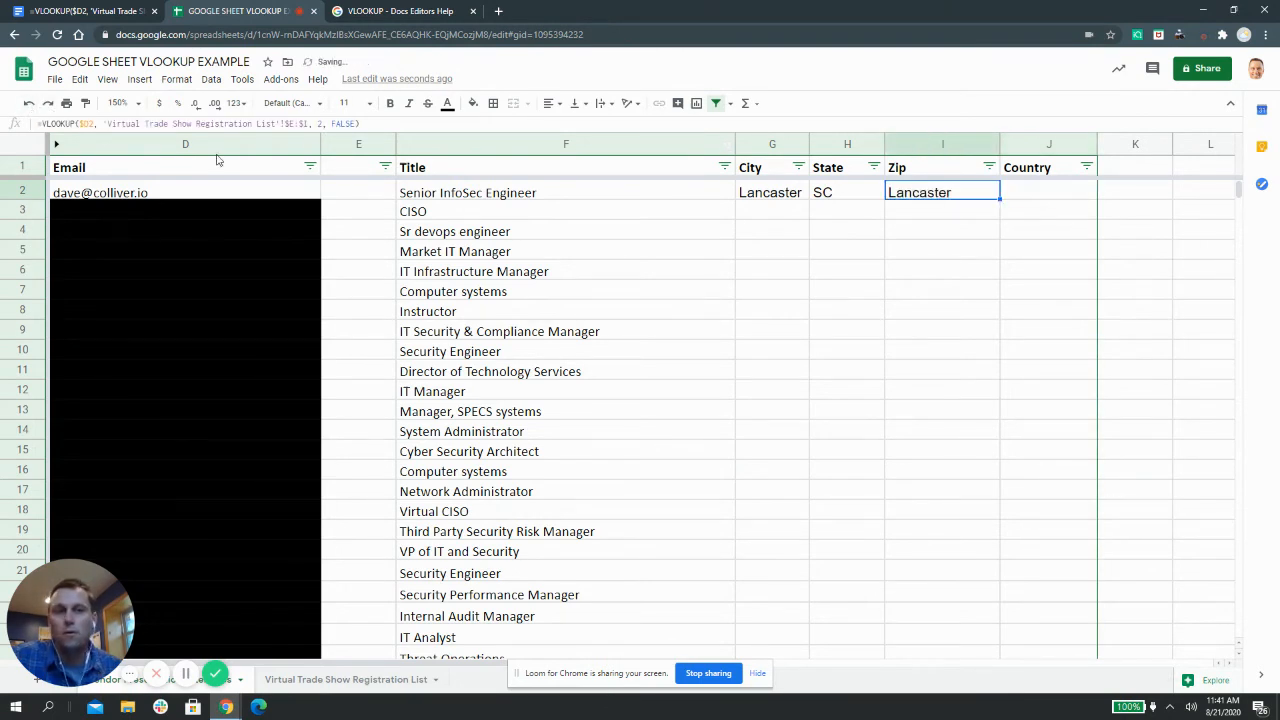
pyautogui.click(846, 272)
pyautogui.click(920, 194)
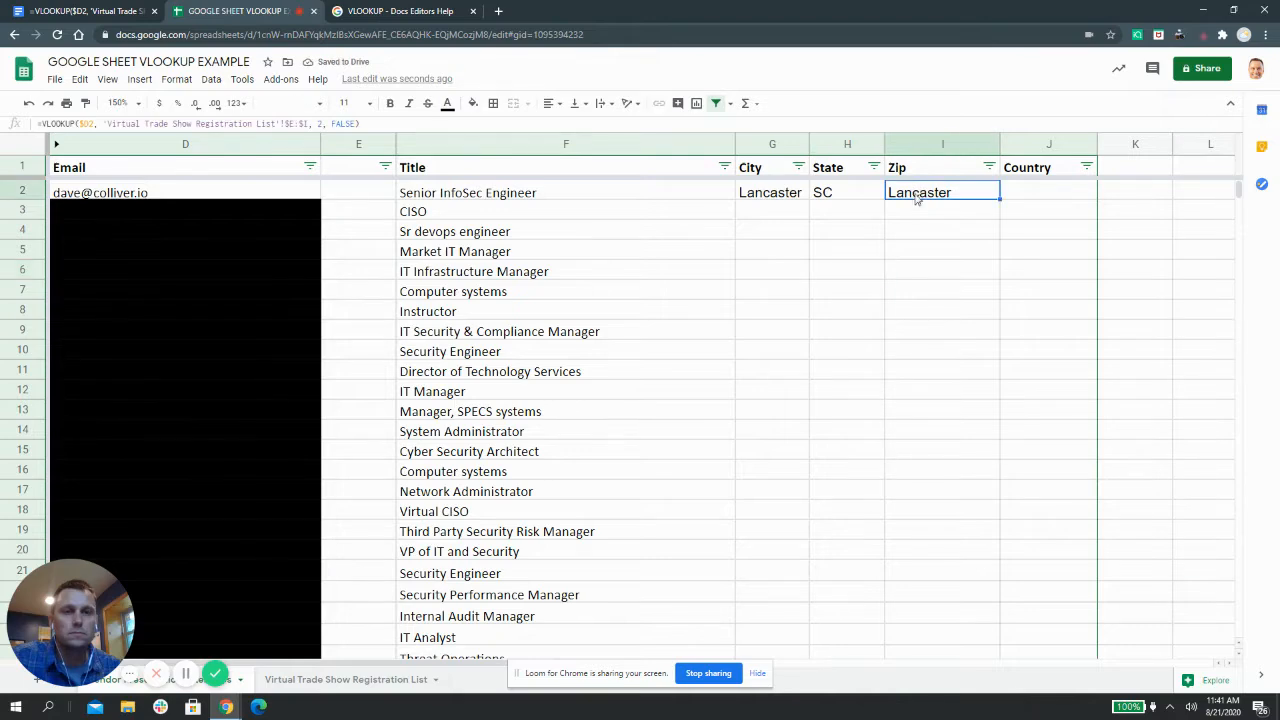
pyautogui.doubleClick(321, 124)
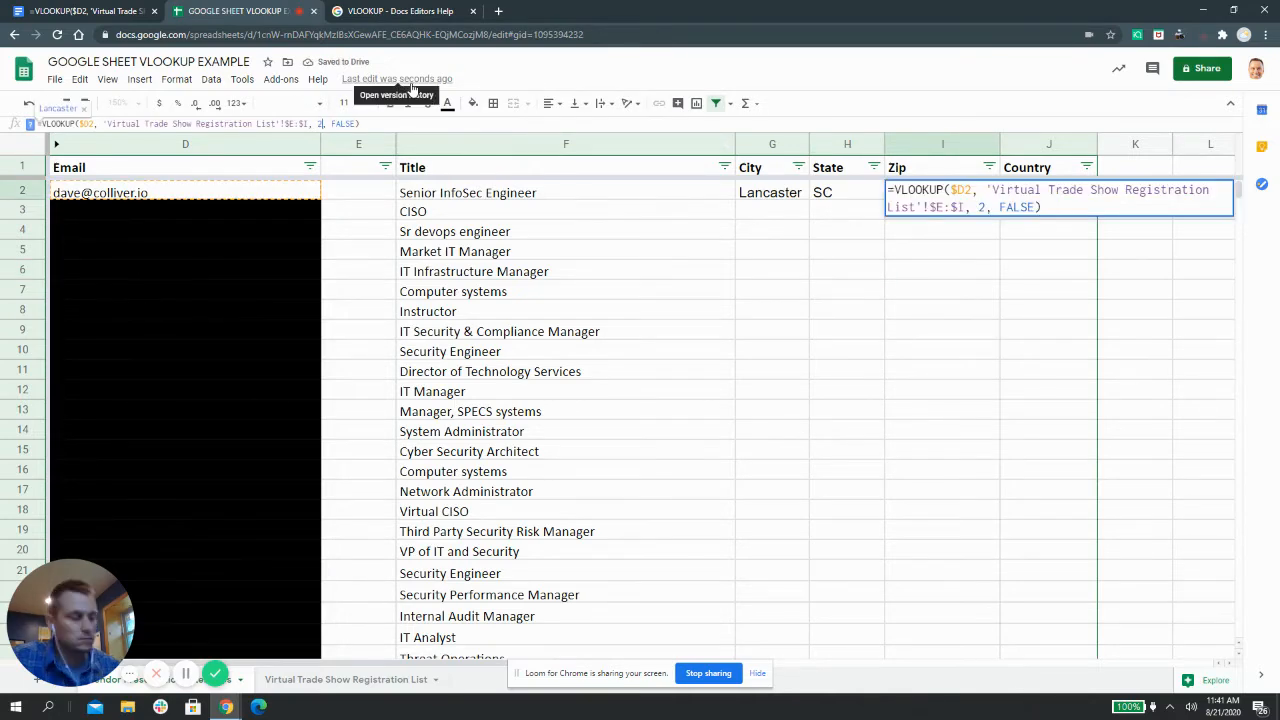
pyautogui.write('5')
pyautogui.press('Return')
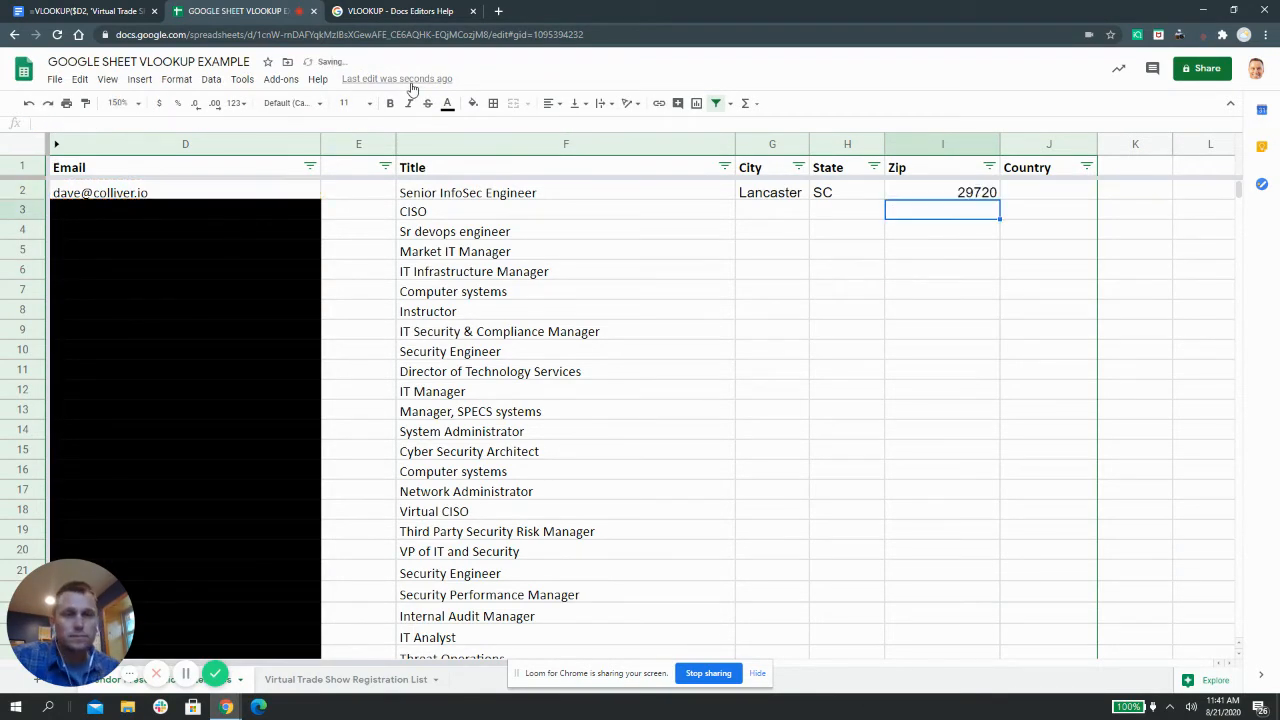
pyautogui.click(1046, 191)
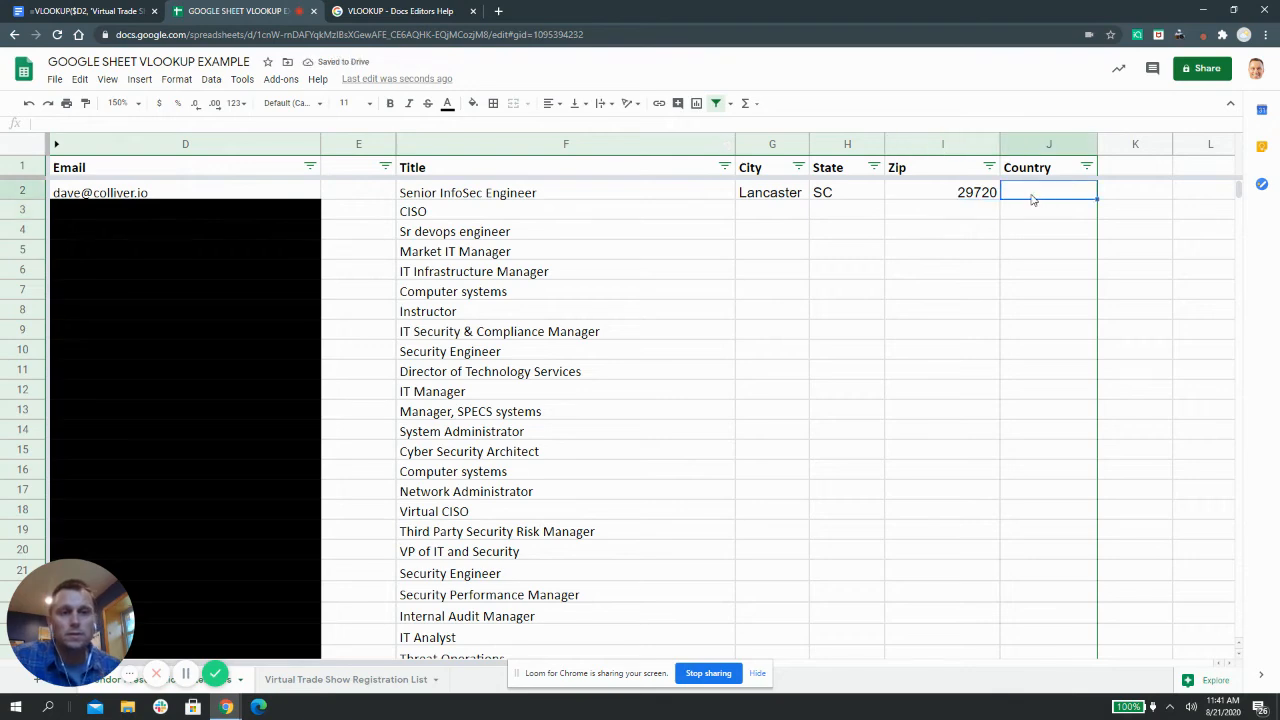
# Copy the Zip cell's (I2) VLOOKUP formula text from the formula bar
pyautogui.rightClick(1035, 197)
pyautogui.click(1051, 257)
pyautogui.click(973, 197)
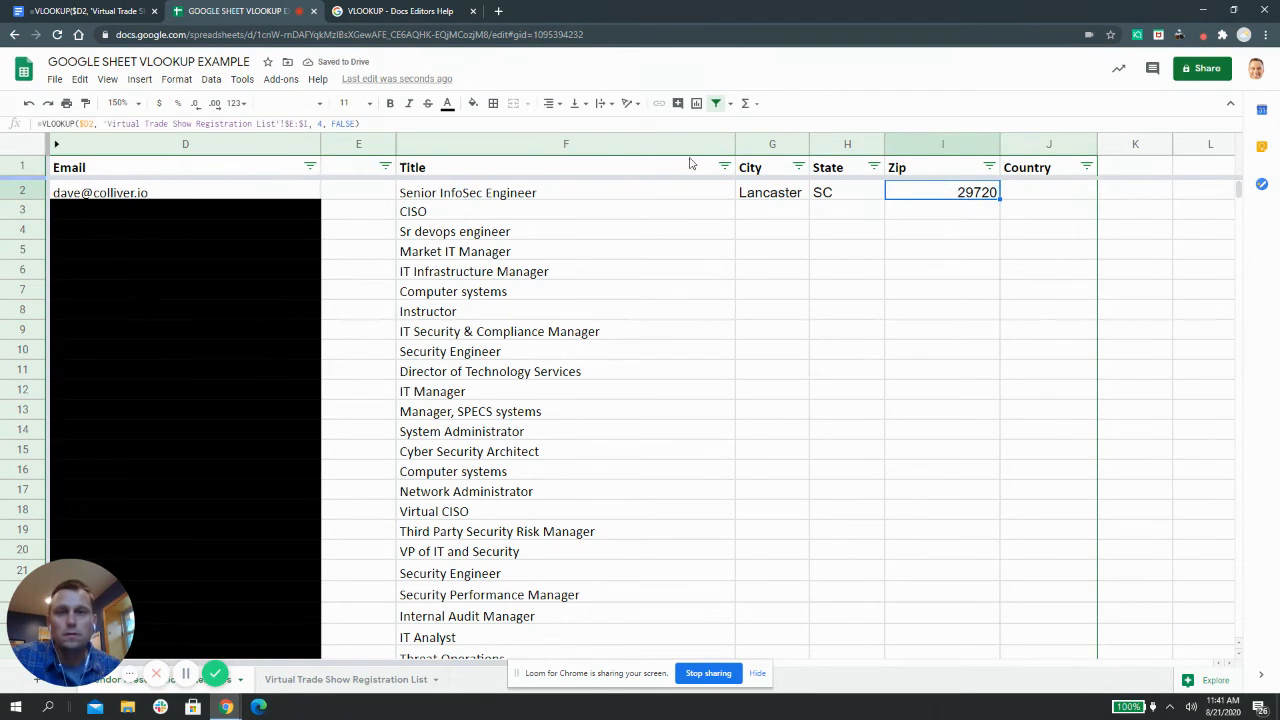
pyautogui.click(366, 125)
pyautogui.moveTo(366, 125); pyautogui.dragTo(36, 124)
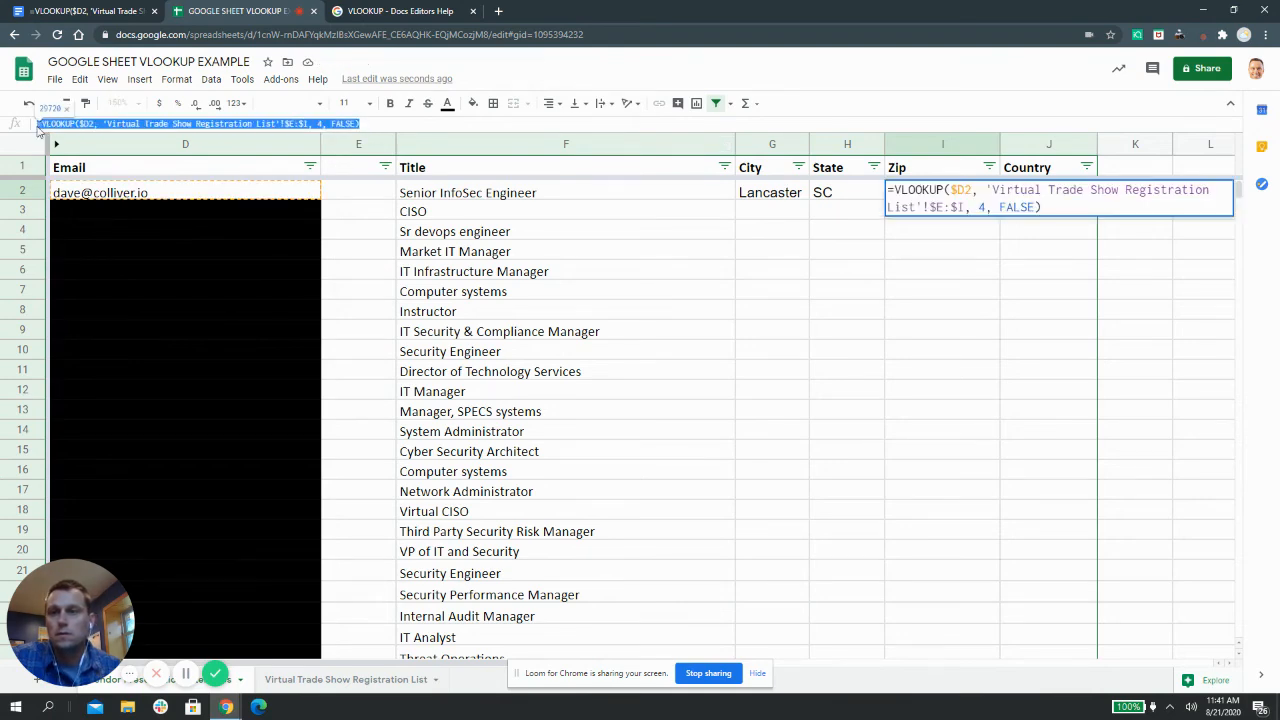
pyautogui.rightClick(137, 121)
pyautogui.click(150, 170)
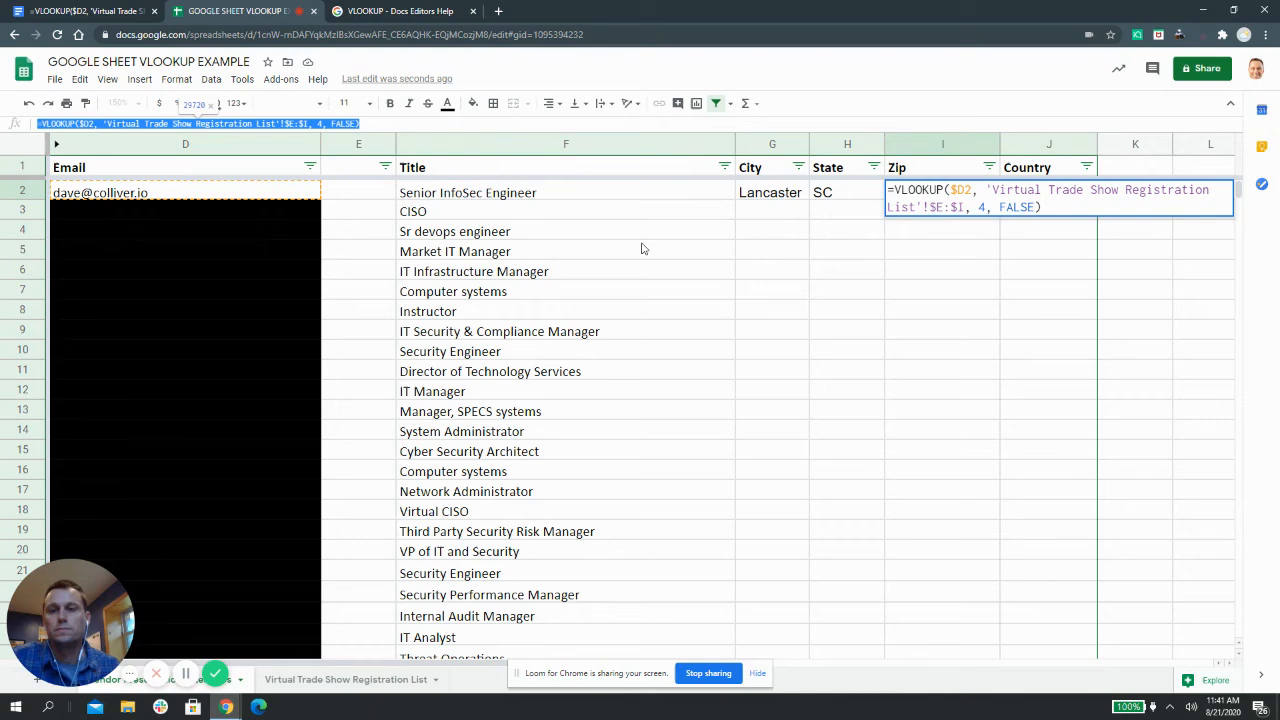
pyautogui.click(977, 225)
# Paste the formula into Country cell J2 and change its column index from 4 to 5
pyautogui.rightClick(1030, 195)
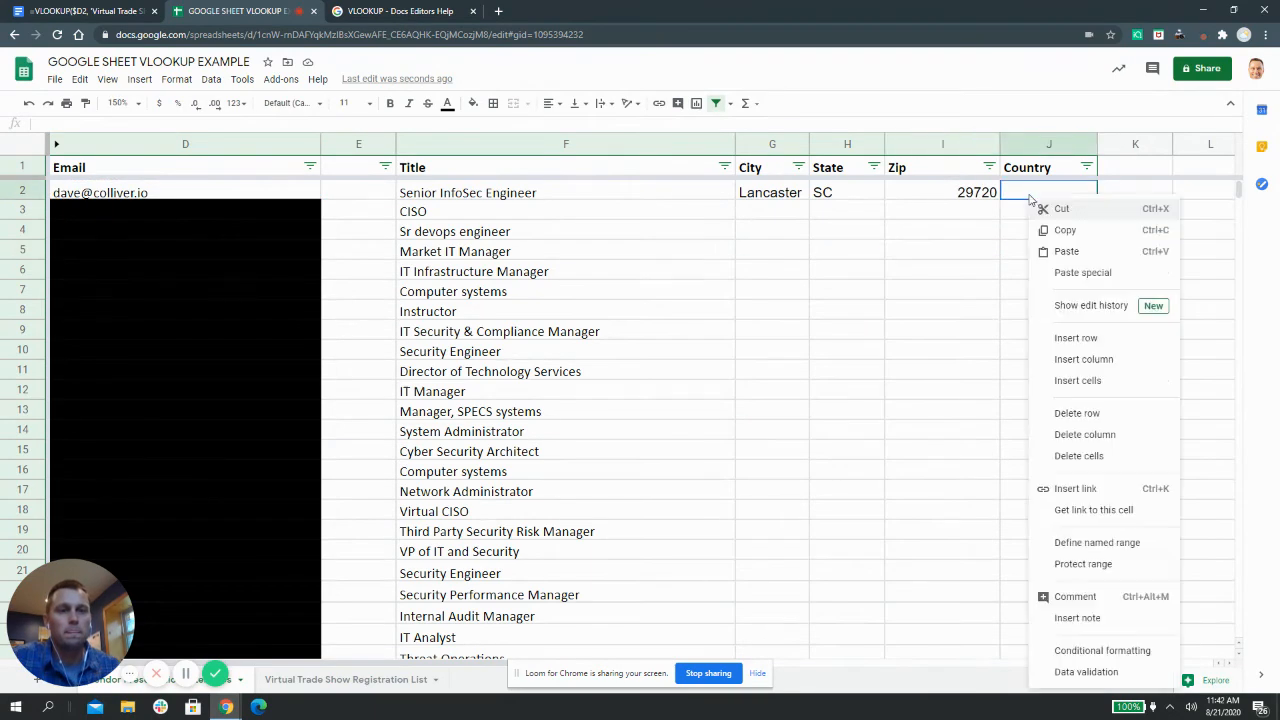
pyautogui.click(1059, 254)
pyautogui.click(985, 220)
pyautogui.click(1037, 200)
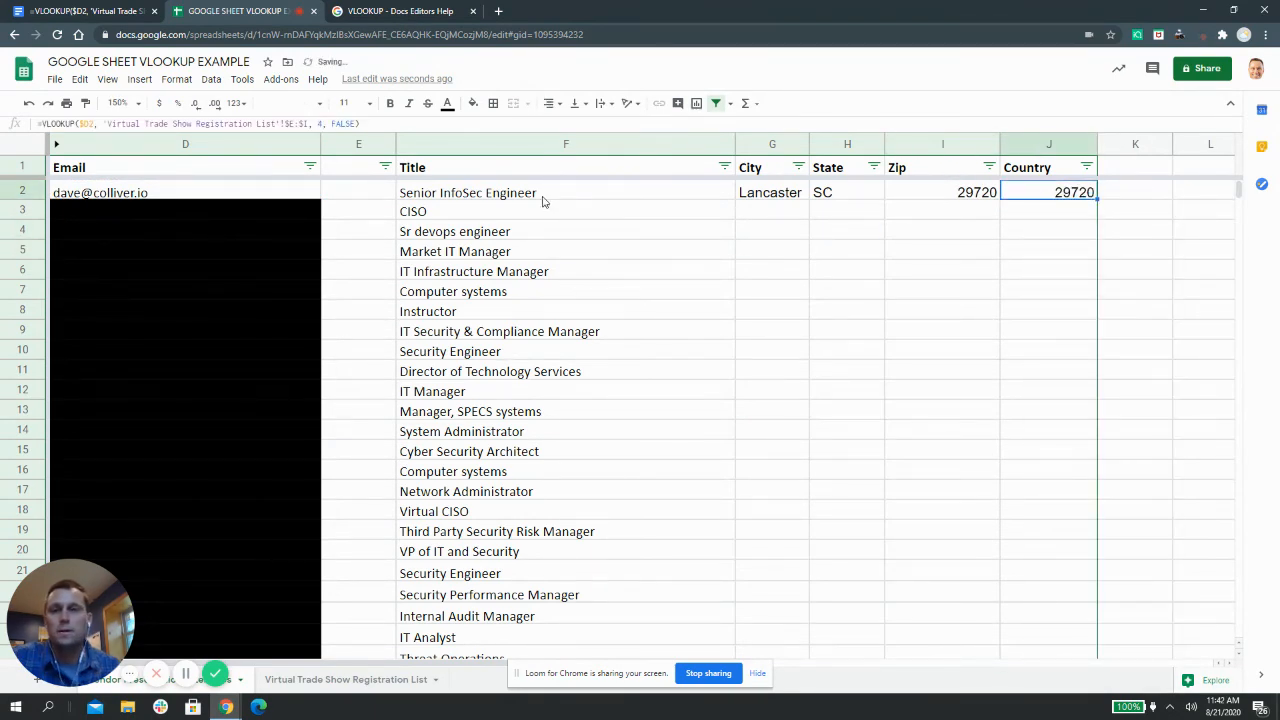
pyautogui.click(323, 123)
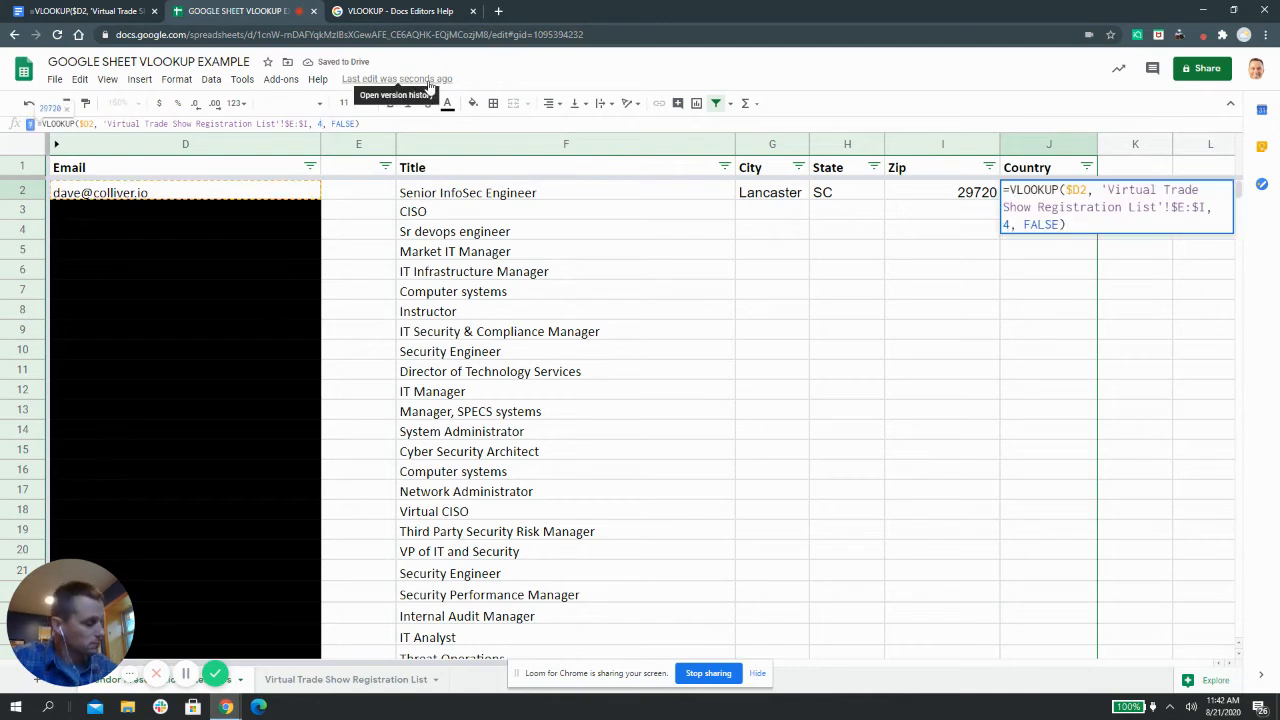
pyautogui.press('BackSpace')
pyautogui.write('5')
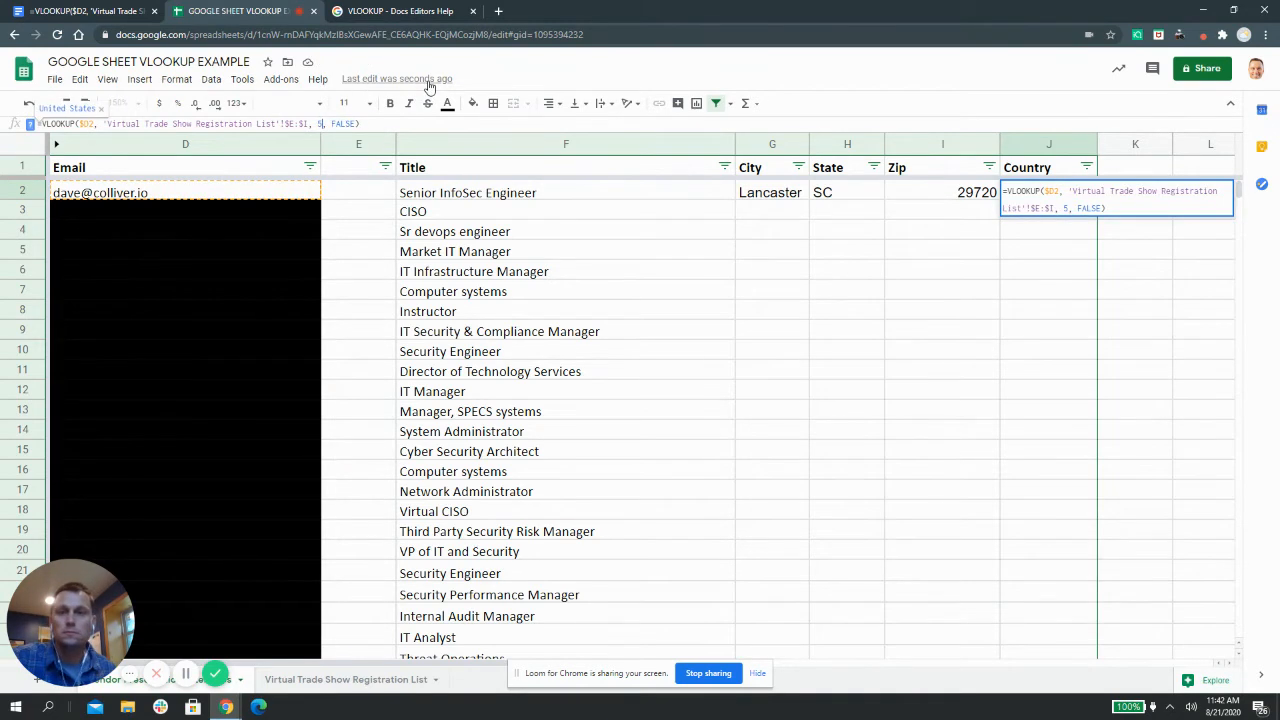
pyautogui.press('Return')
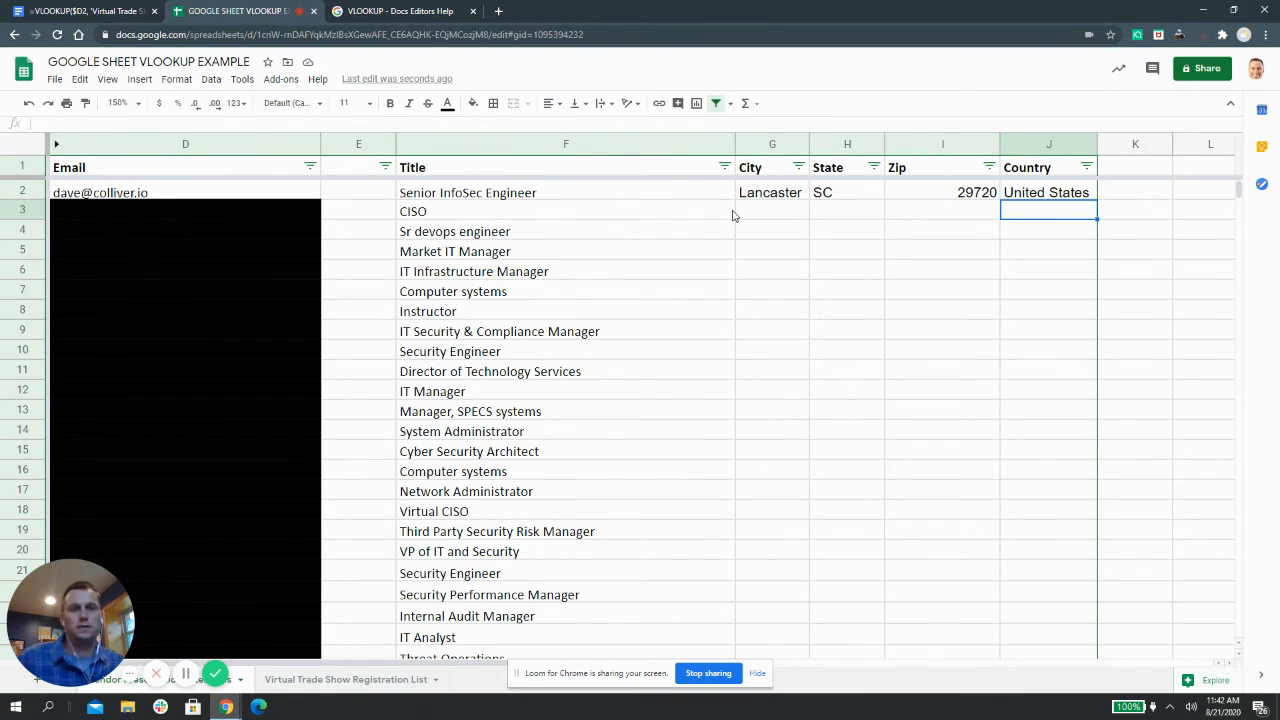
# Fill the G2:J2 City, State, Zip and Country lookups down to row 147
pyautogui.click(773, 210)
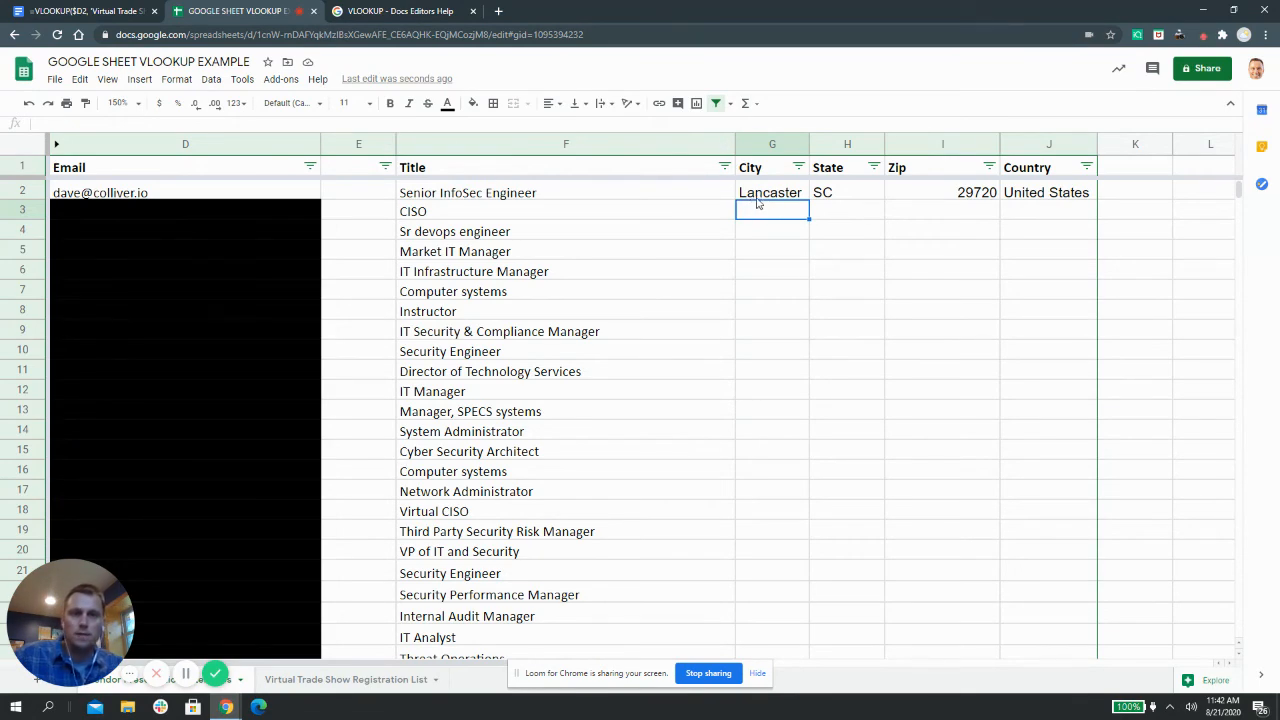
pyautogui.moveTo(758, 203); pyautogui.dragTo(1040, 202)
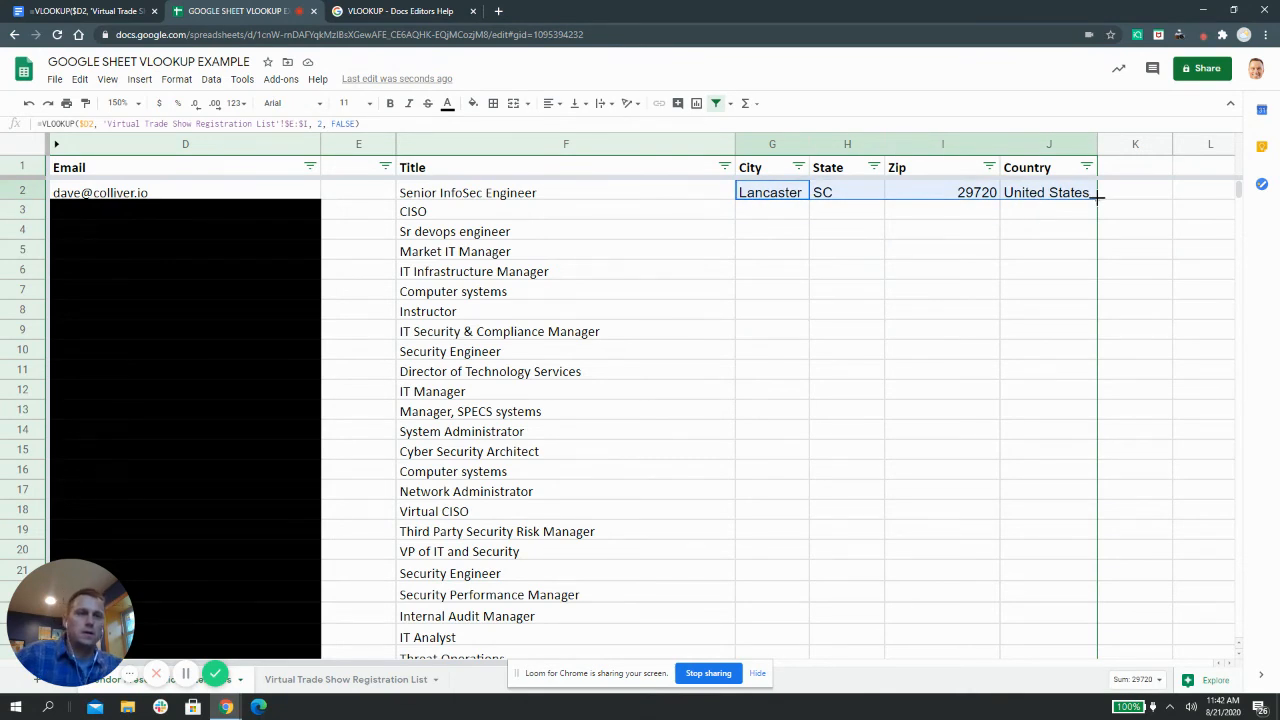
pyautogui.moveTo(1097, 197); pyautogui.dragTo(1117, 695)
pyautogui.scroll(-10, 1110, 640)
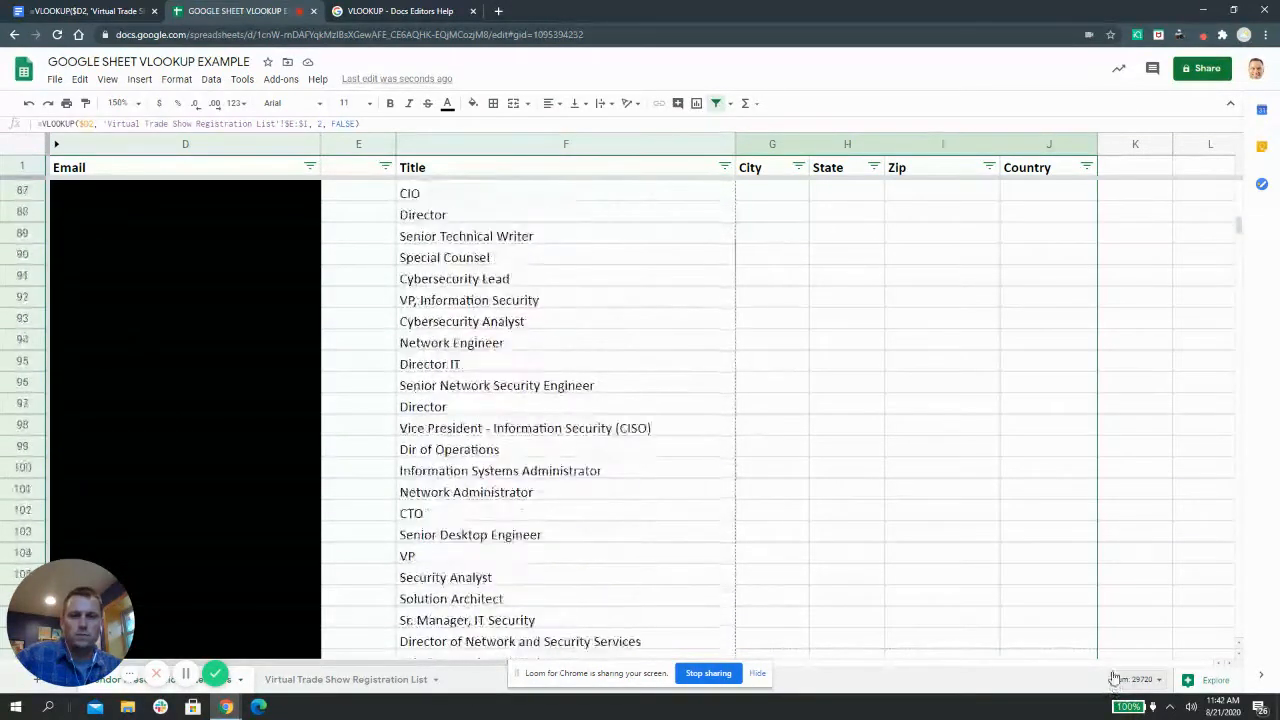
pyautogui.moveTo(1104, 685); pyautogui.dragTo(1086, 391)
pyautogui.click(1058, 430)
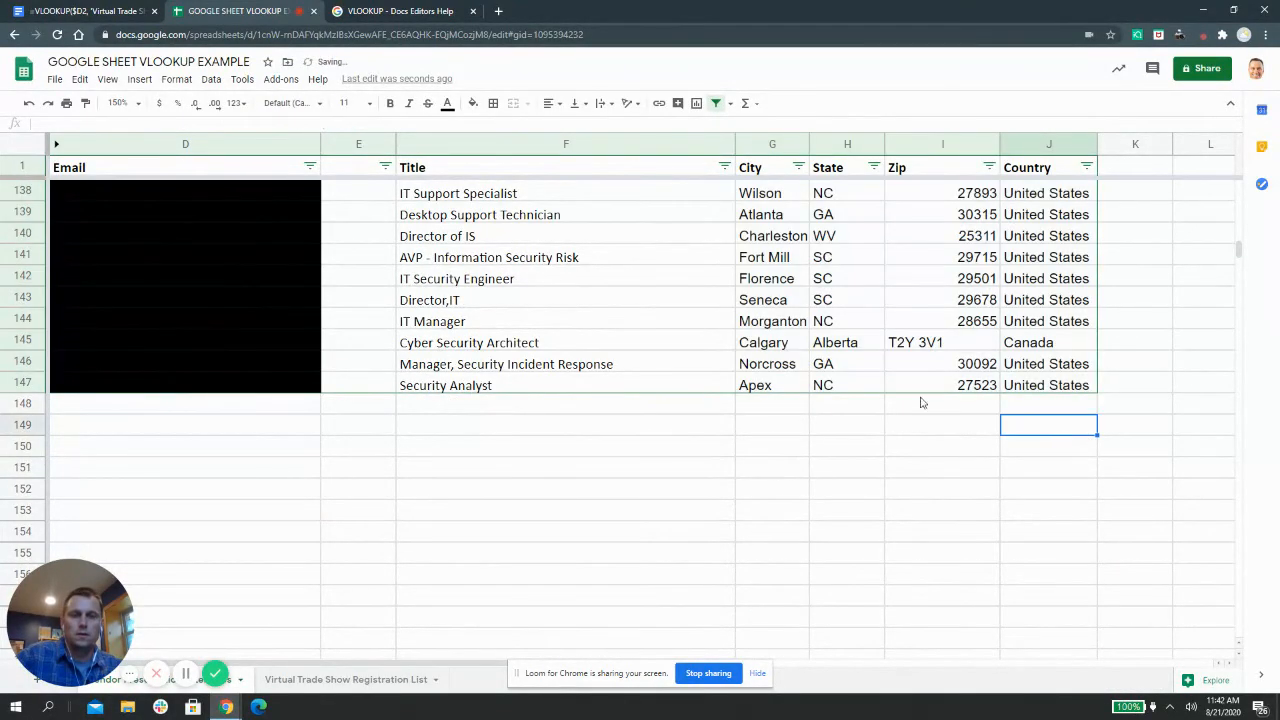
pyautogui.click(1002, 386)
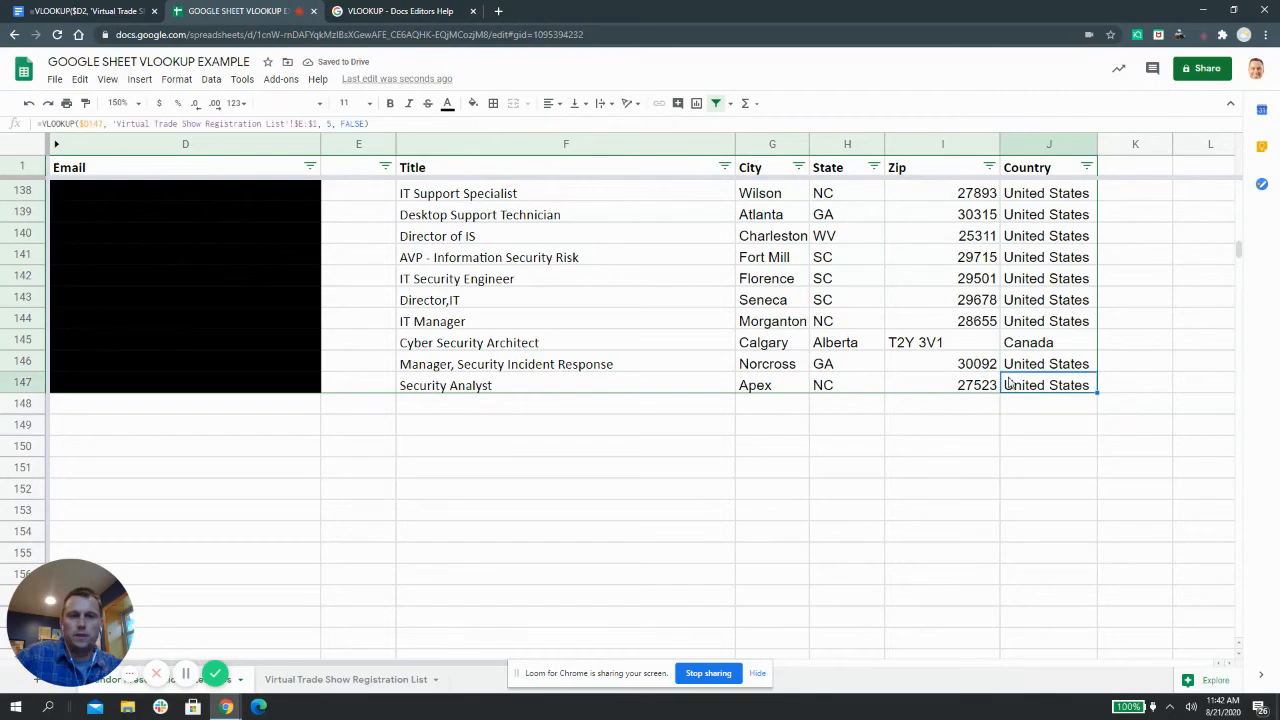
pyautogui.scroll(10, 995, 330)
pyautogui.scroll(18, 991, 281)
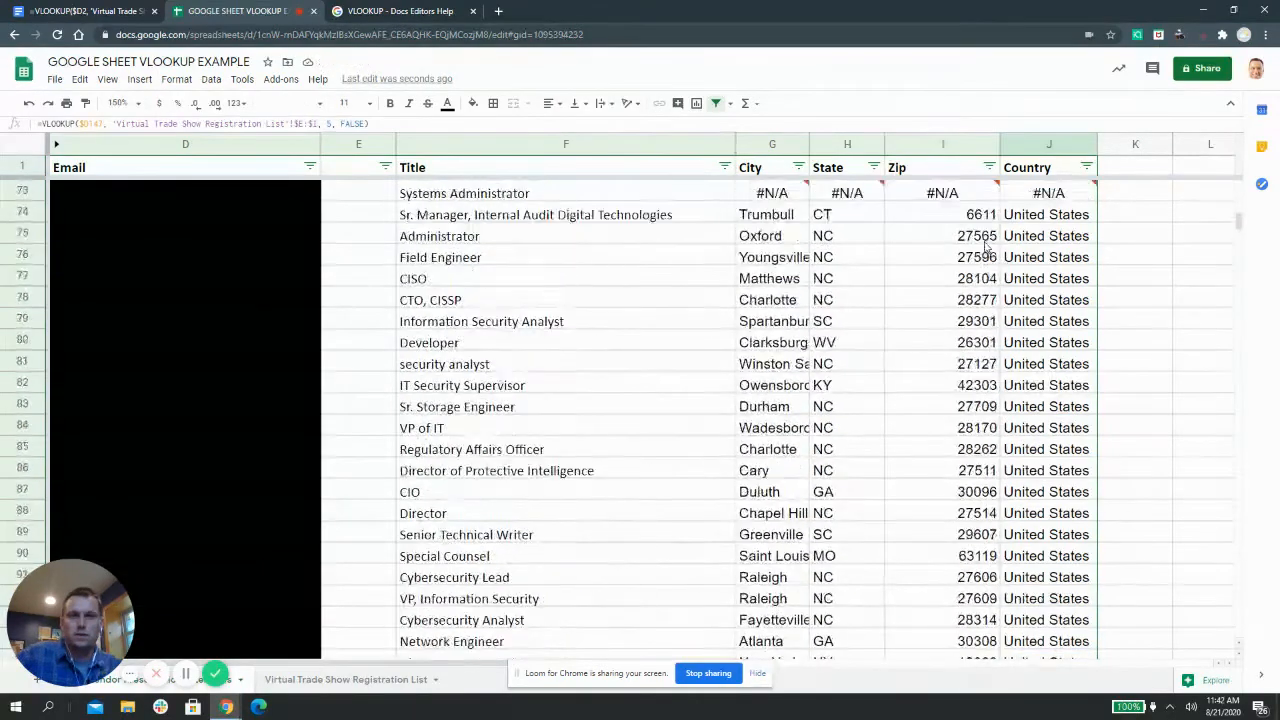
pyautogui.scroll(5, 978, 232)
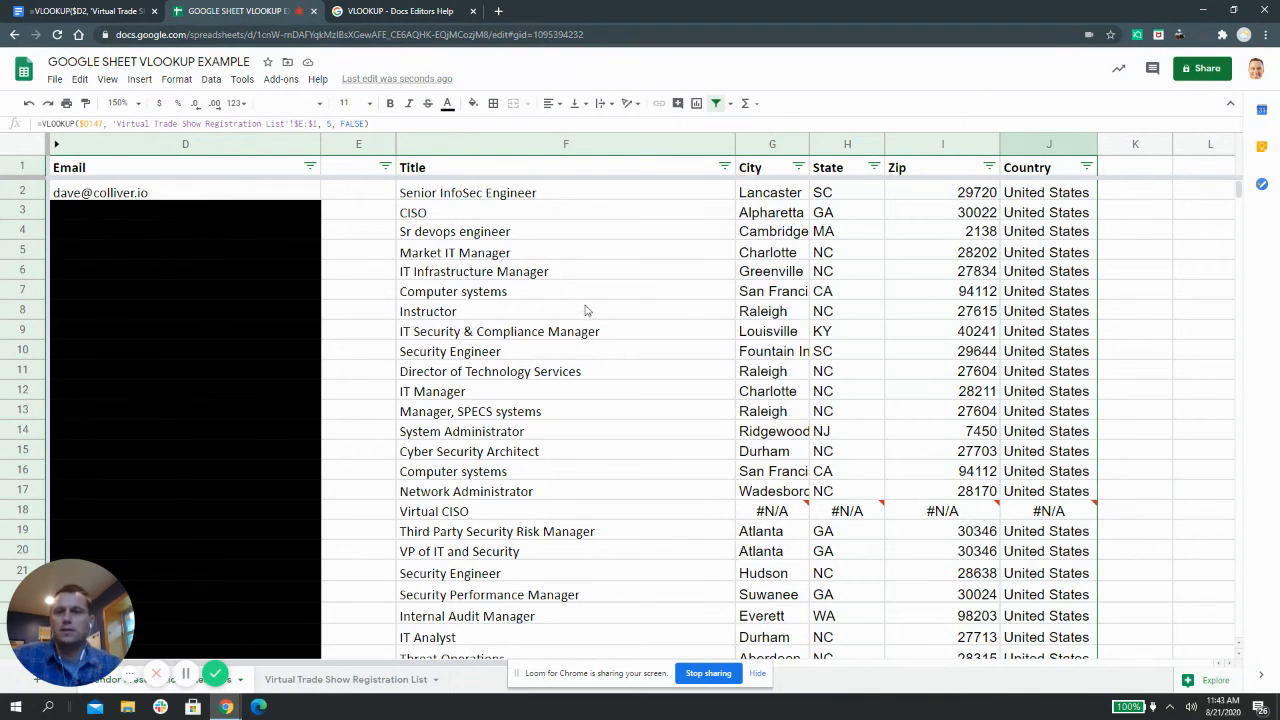
pyautogui.click(563, 193)
pyautogui.click(781, 202)
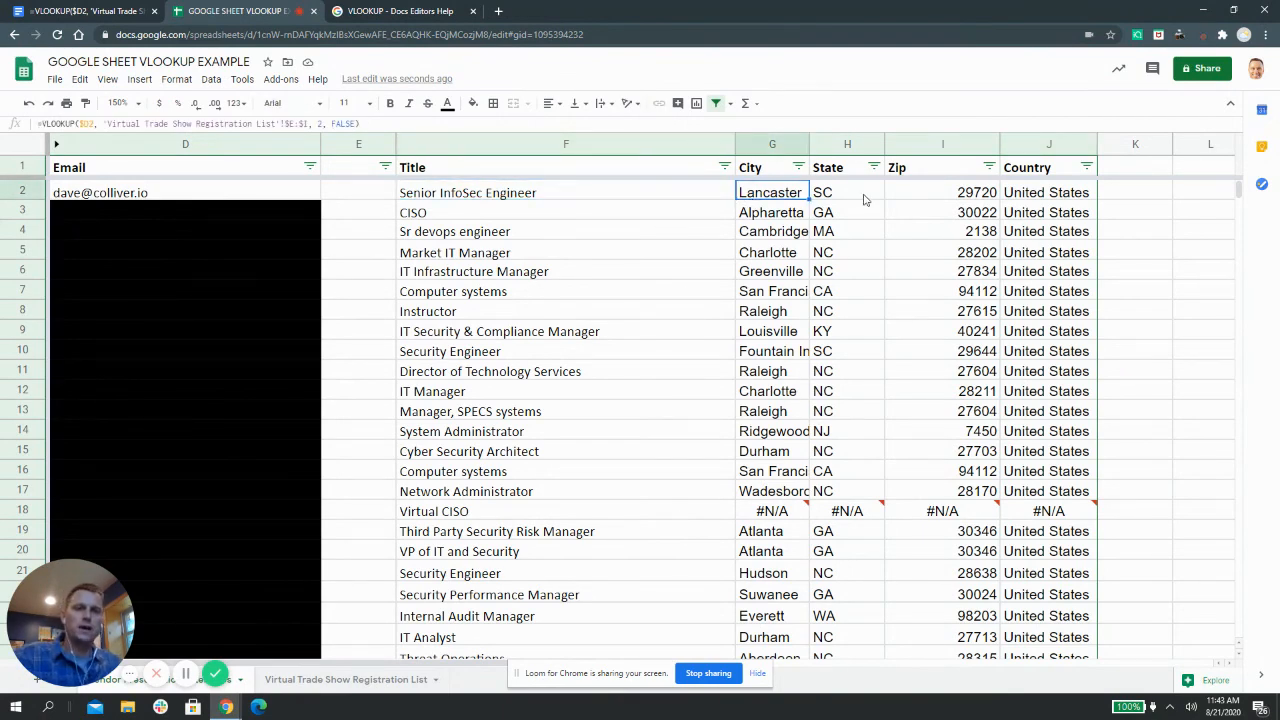